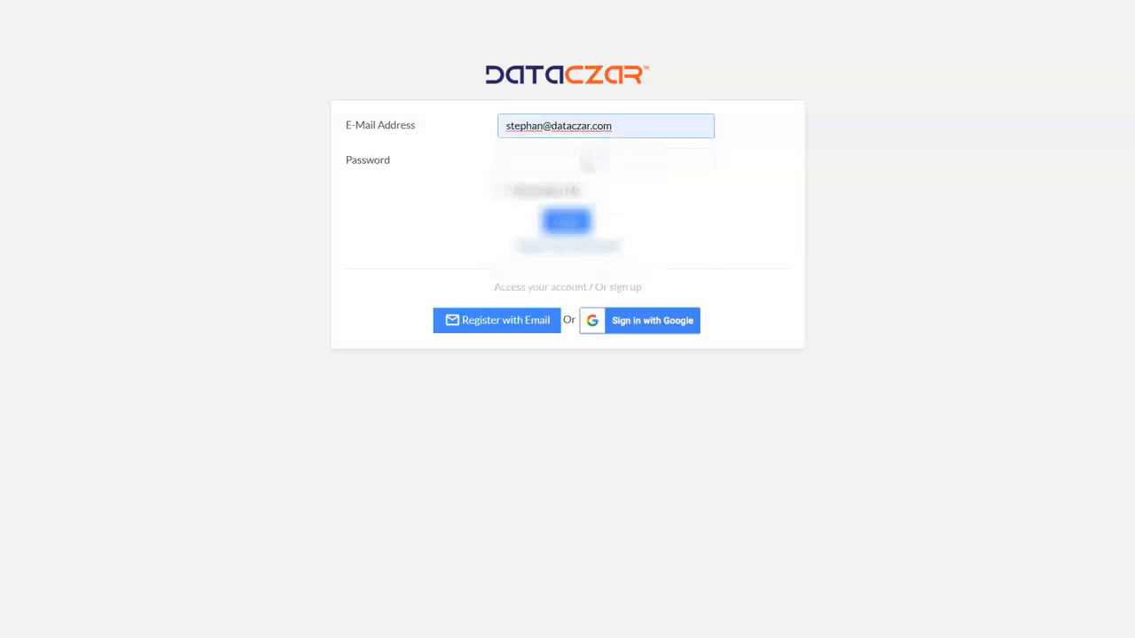
- Enter the account password and log in
{"action": "type", "text": "••"}
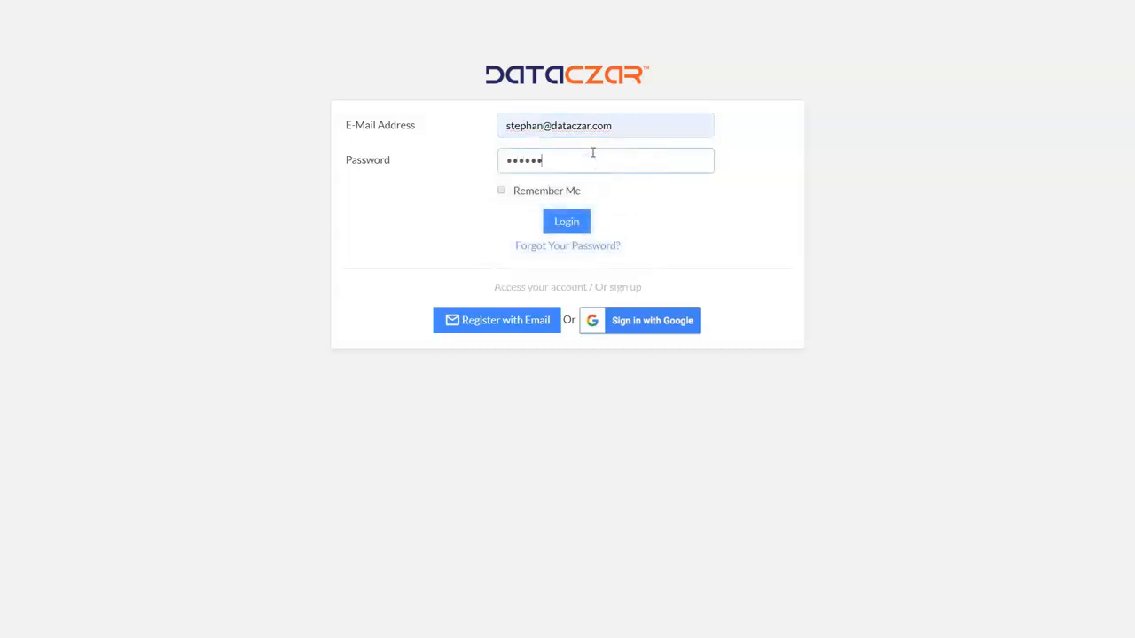
{"action": "key", "text": "Return"}
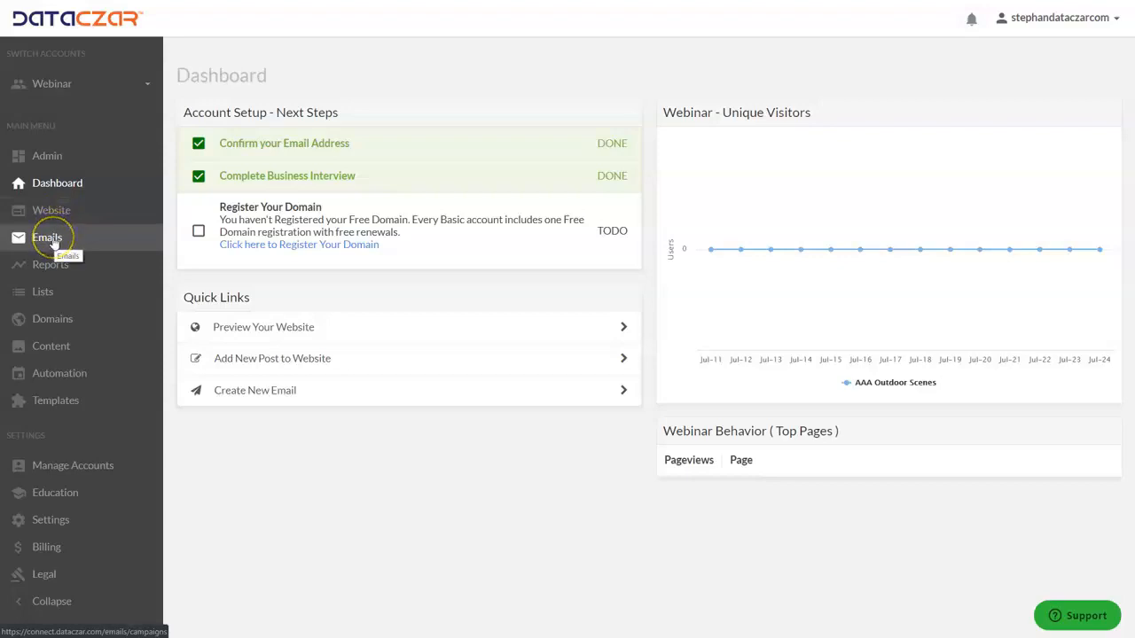
- Start a new email blast from the Emails section
{"action": "left_click", "coordinate": [49, 240]}
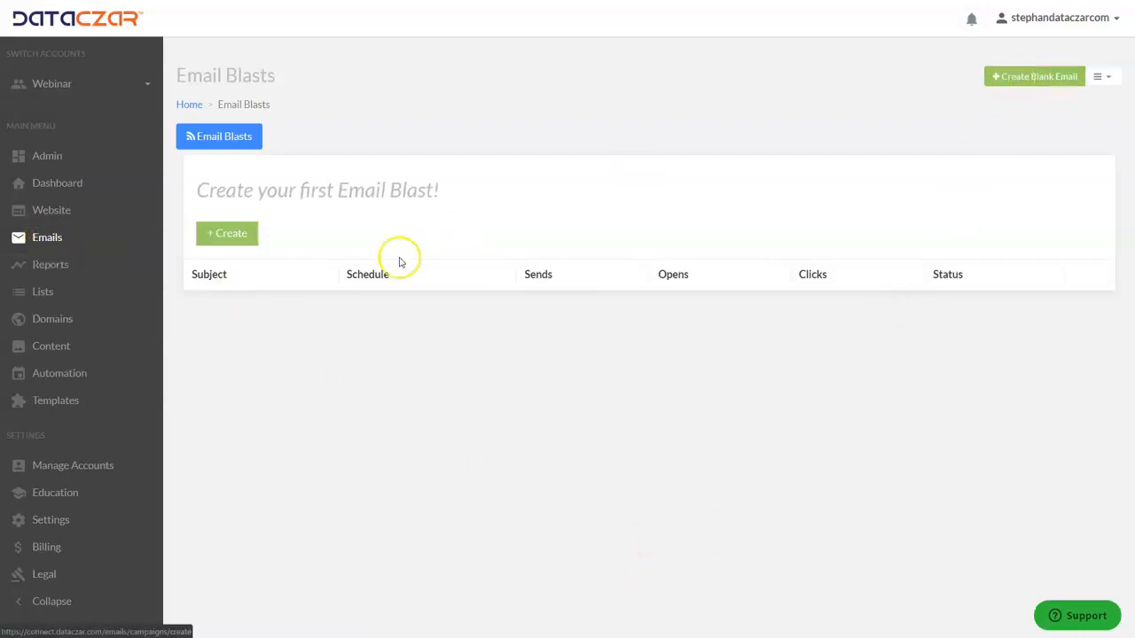
{"action": "left_click", "coordinate": [233, 234]}
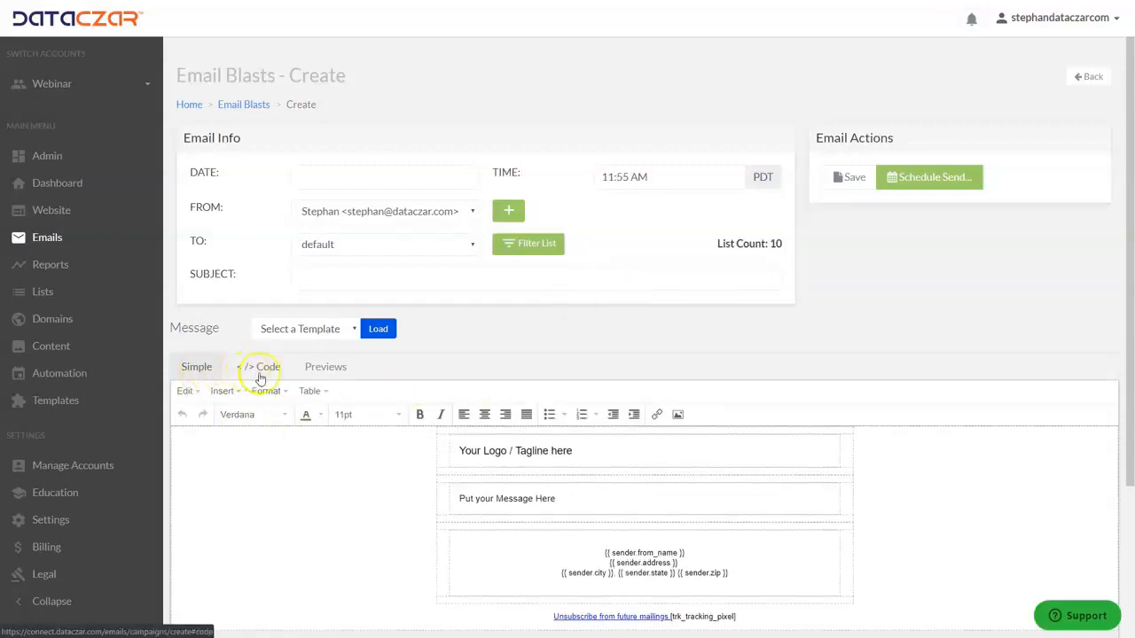
- Replace the logo/tagline placeholder with "AAA Outdoor Scenes" and a second line reading "Hiking Tips and Staying in Shape!"
{"action": "left_click", "coordinate": [591, 451]}
{"action": "key", "text": "BackSpace"}
{"action": "key", "text": "BackSpace"}
{"action": "key", "text": "BackSpace"}
{"action": "key", "text": "BackSpace"}
{"action": "key", "text": "BackSpace"}
{"action": "key", "text": "BackSpace"}
{"action": "key", "text": "BackSpace"}
{"action": "key", "text": "BackSpace"}
{"action": "key", "text": "BackSpace"}
{"action": "key", "text": "BackSpace"}
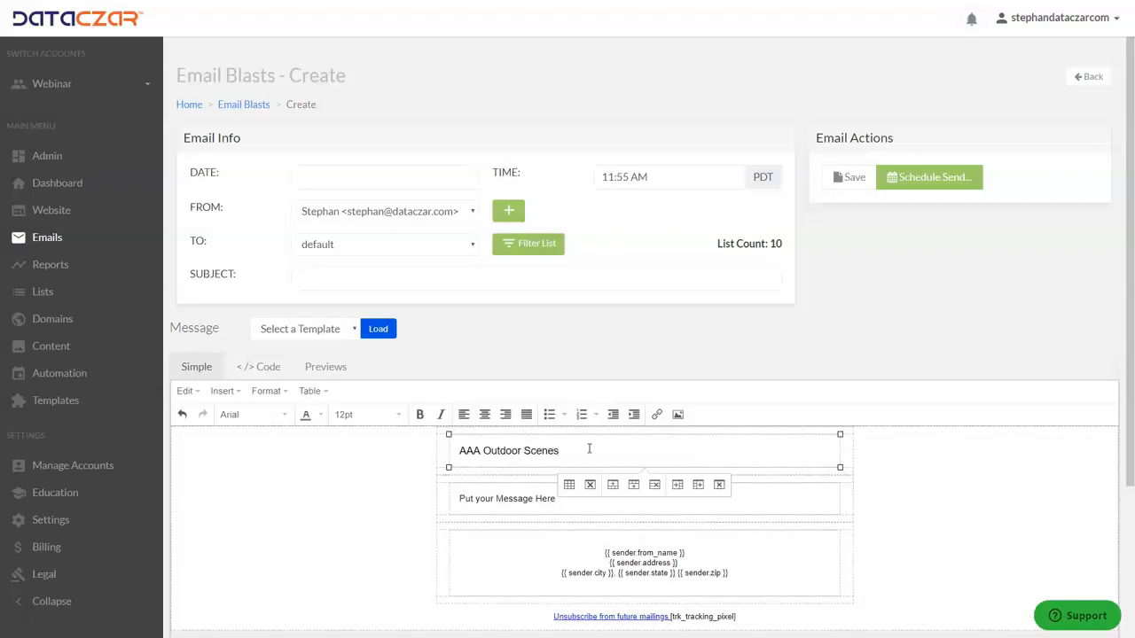
{"action": "key", "text": "Return"}
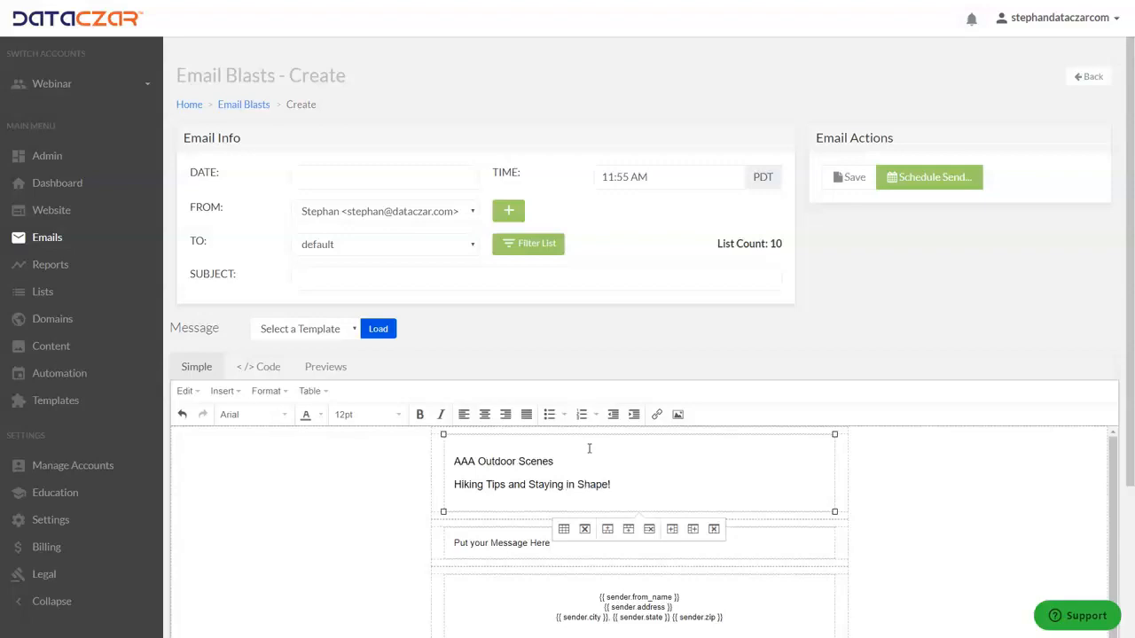
- Format both header lines as bold italic at 18pt
{"action": "left_click_drag", "start_coordinate": [631, 482], "coordinate": [450, 457]}
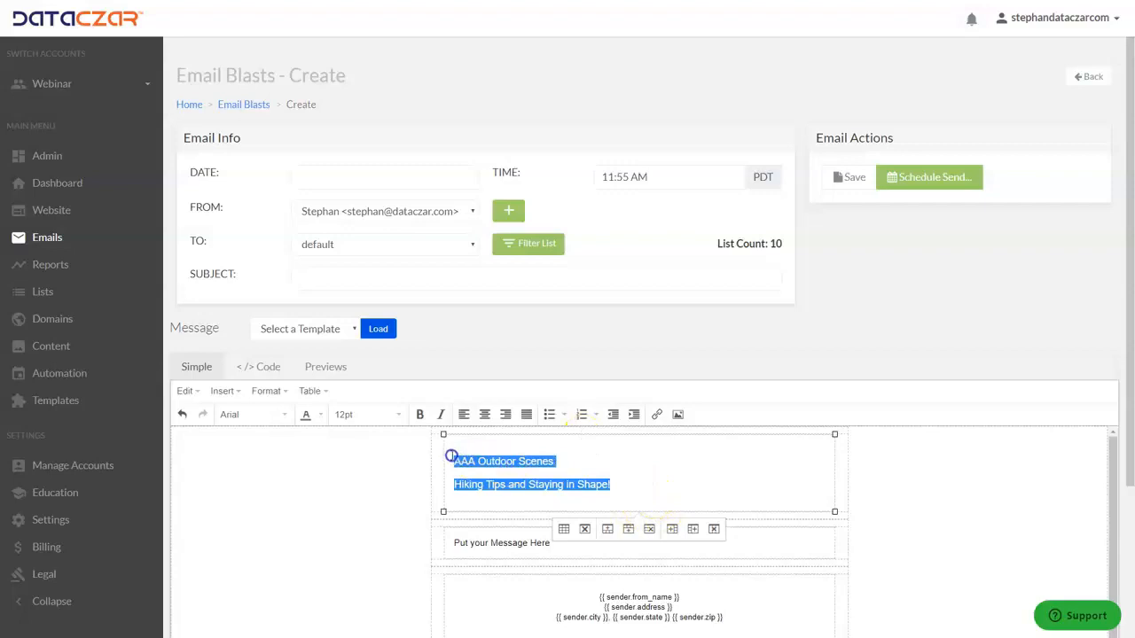
{"action": "left_click", "coordinate": [441, 415]}
{"action": "left_click", "coordinate": [422, 416]}
{"action": "left_click", "coordinate": [366, 414]}
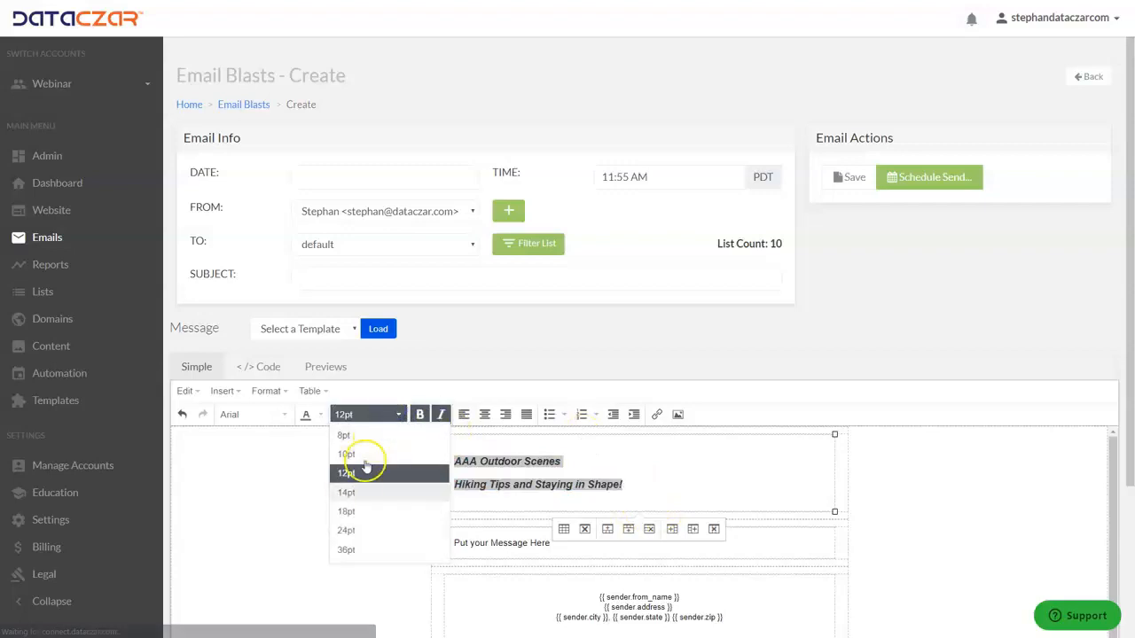
{"action": "left_click", "coordinate": [347, 514]}
- Reduce the "Hiking Tips and Staying in Shape!" tagline to 14pt
{"action": "left_click_drag", "start_coordinate": [736, 494], "coordinate": [458, 488]}
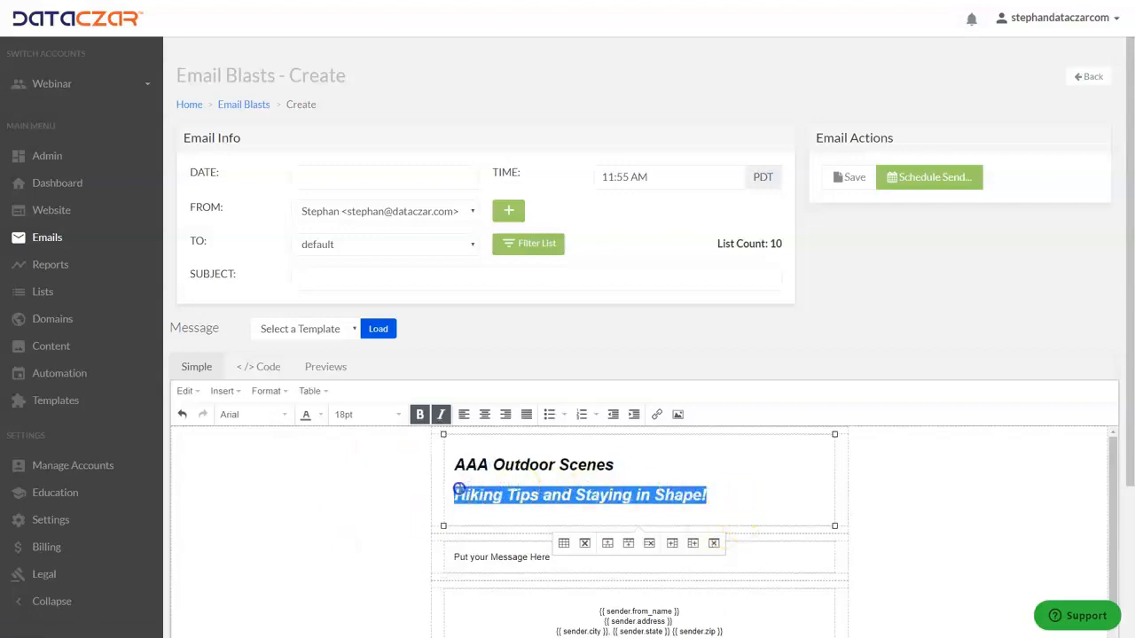
{"action": "left_click", "coordinate": [395, 414]}
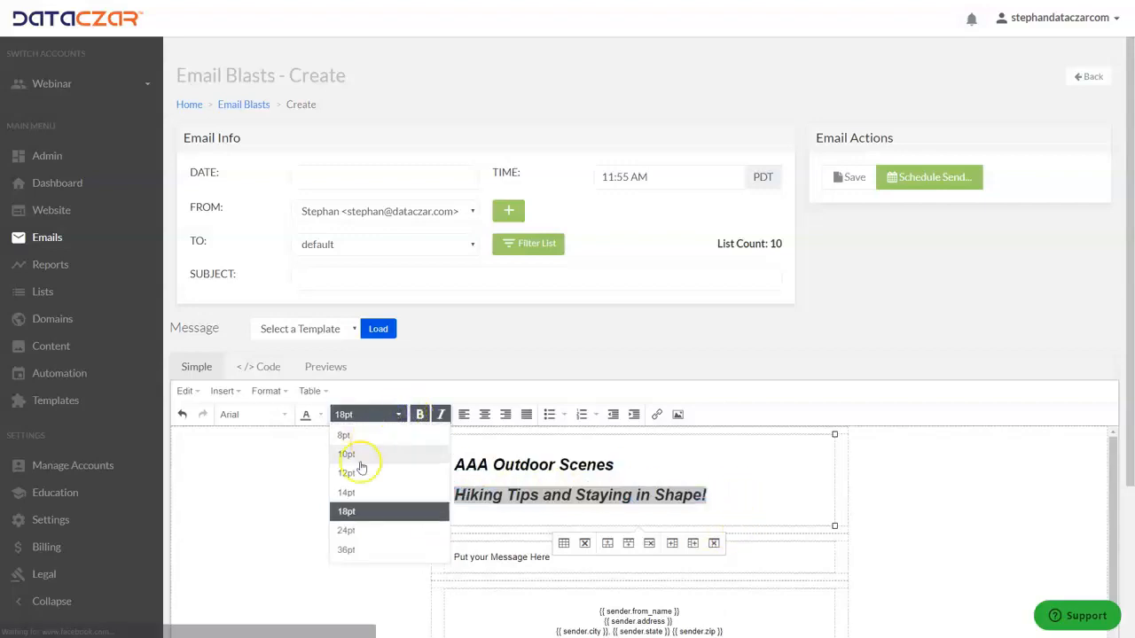
{"action": "left_click", "coordinate": [347, 492]}
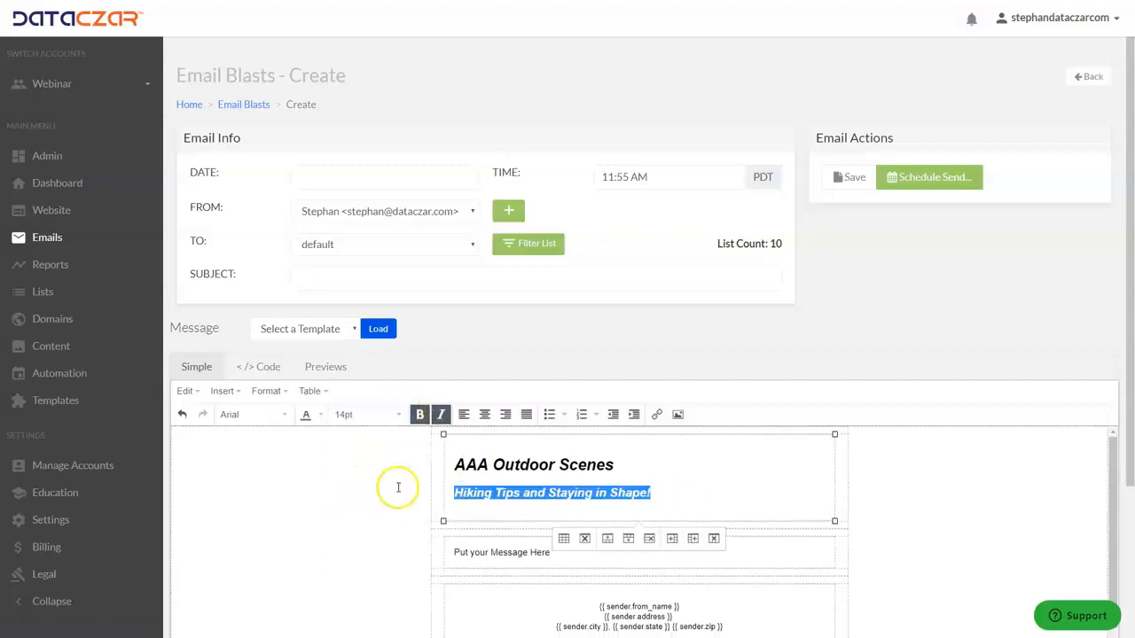
{"action": "left_click", "coordinate": [684, 495]}
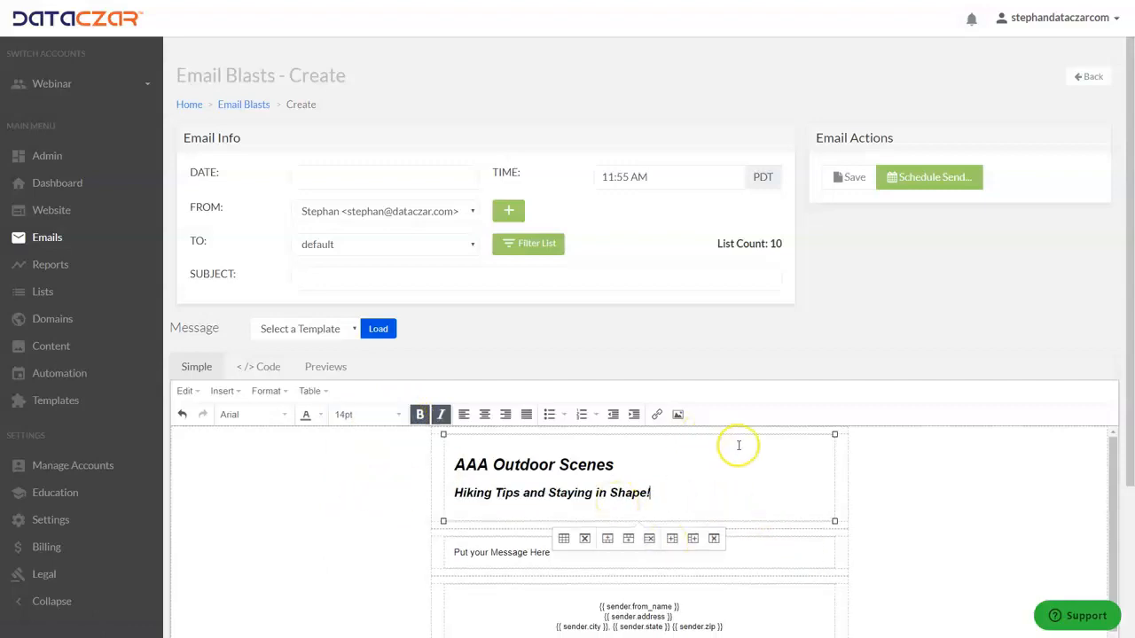
- Replace the "Put your Message Here" placeholder with the prepared hiking newsletter text and pictures
{"action": "scroll", "coordinate": [1064, 263], "scroll_direction": "down", "scroll_amount": 1}
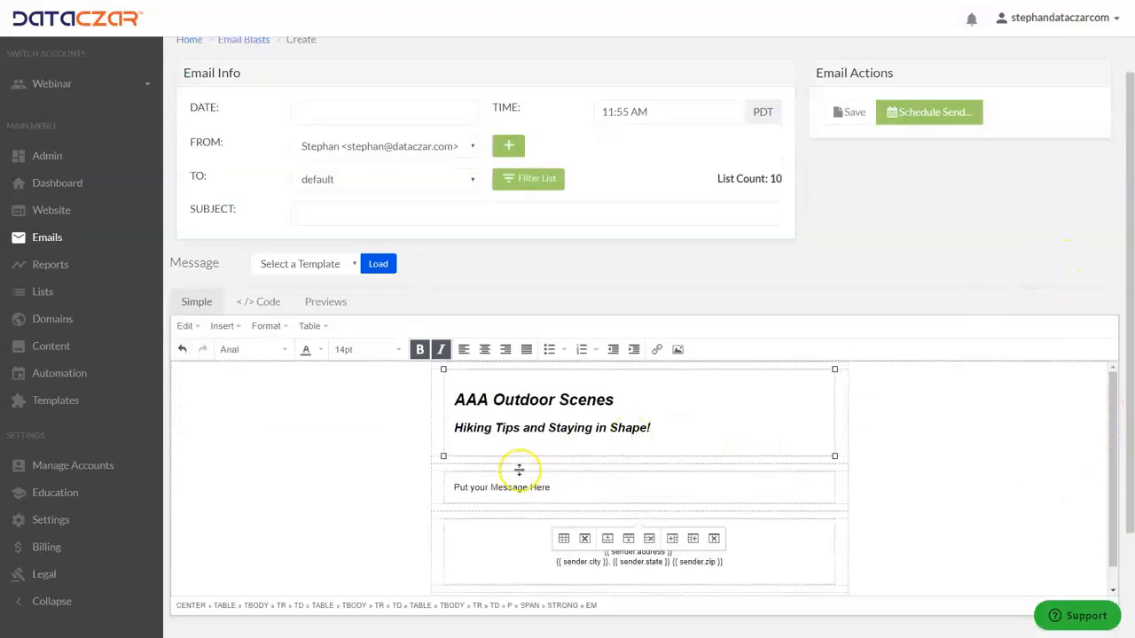
{"action": "left_click", "coordinate": [555, 488]}
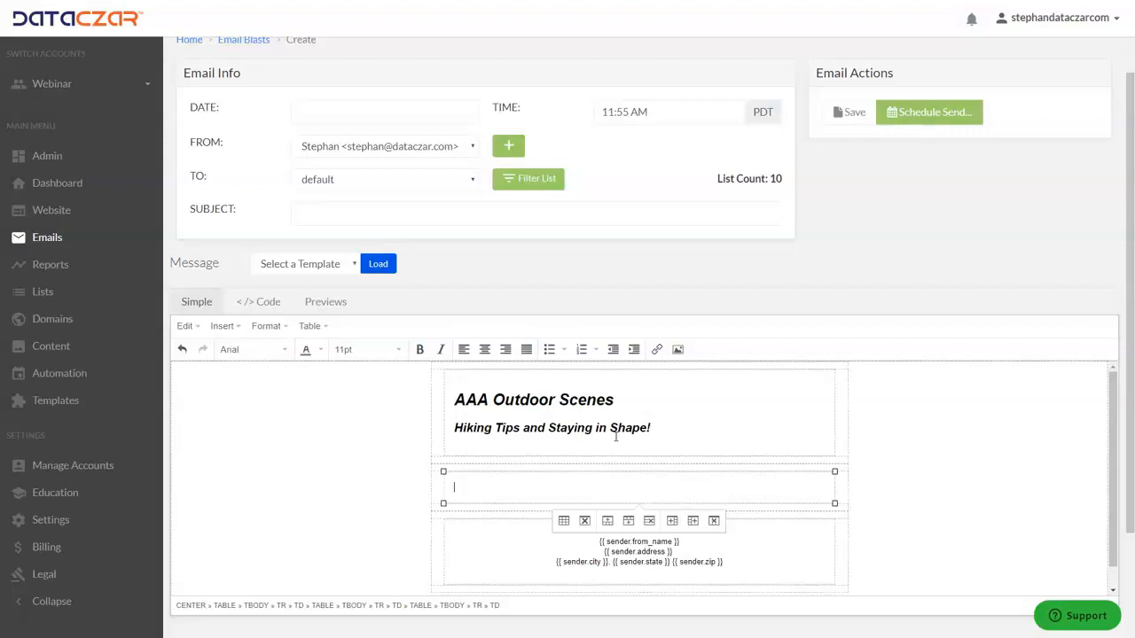
{"action": "scroll", "coordinate": [616, 436], "scroll_direction": "down", "scroll_amount": 5}
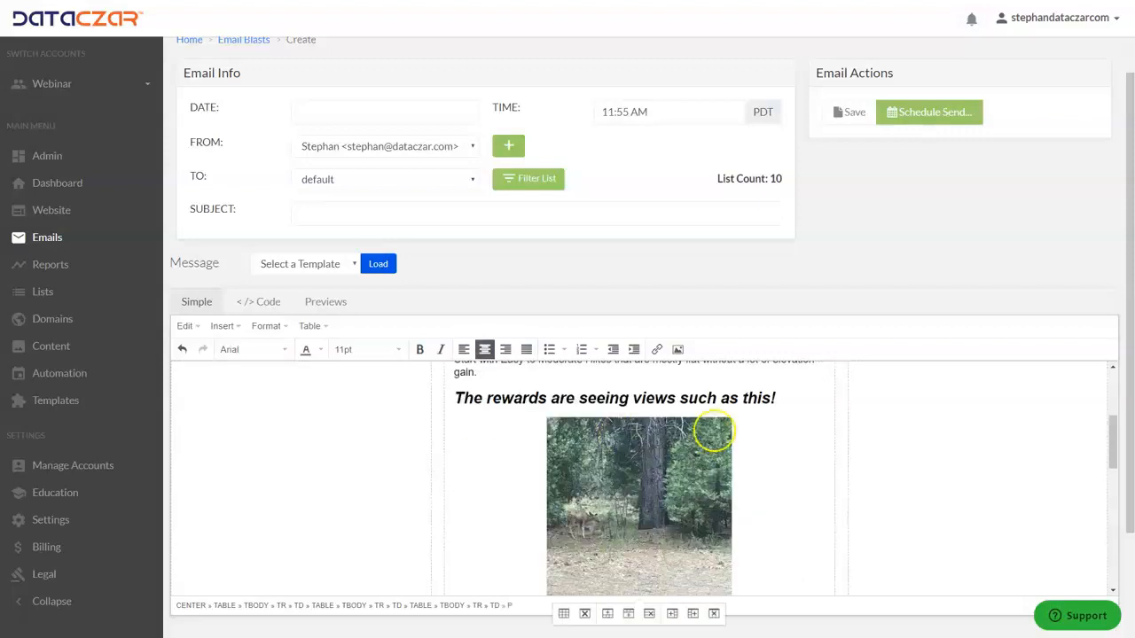
{"action": "scroll", "coordinate": [940, 486], "scroll_direction": "up", "scroll_amount": 6}
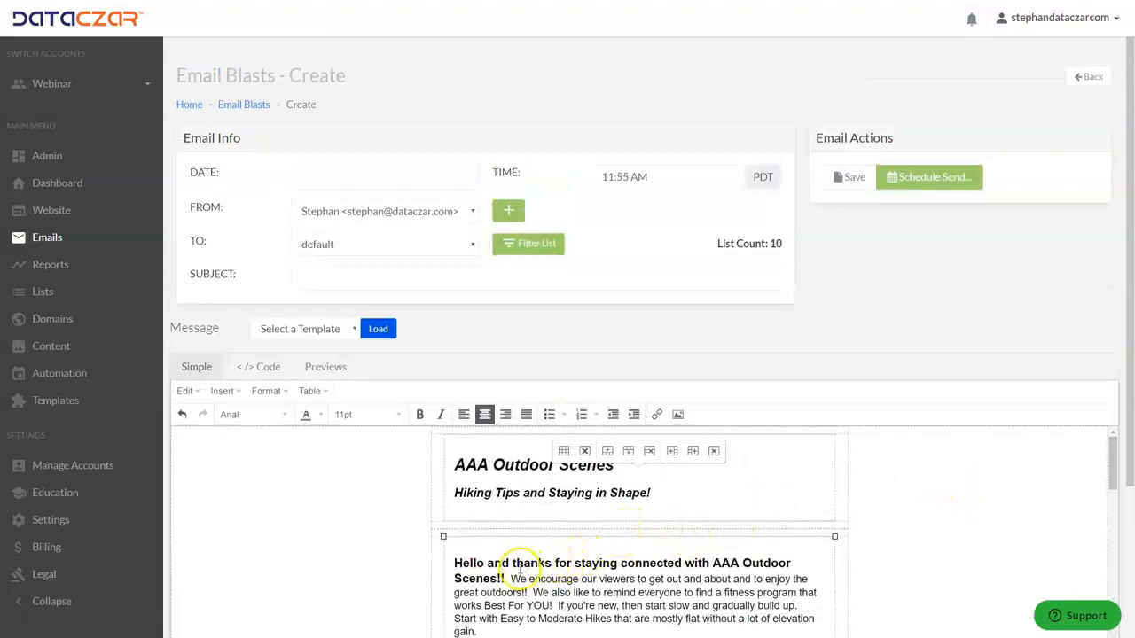
{"action": "scroll", "coordinate": [520, 562], "scroll_direction": "down", "scroll_amount": 1}
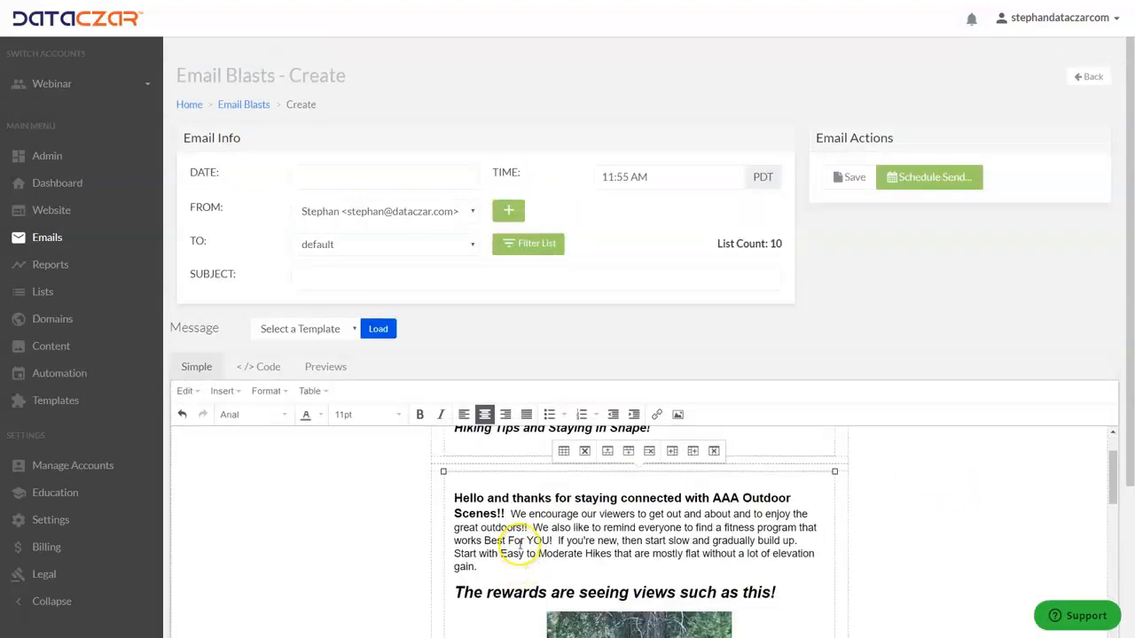
{"action": "scroll", "coordinate": [562, 538], "scroll_direction": "down", "scroll_amount": 3}
{"action": "scroll", "coordinate": [599, 507], "scroll_direction": "down", "scroll_amount": 3}
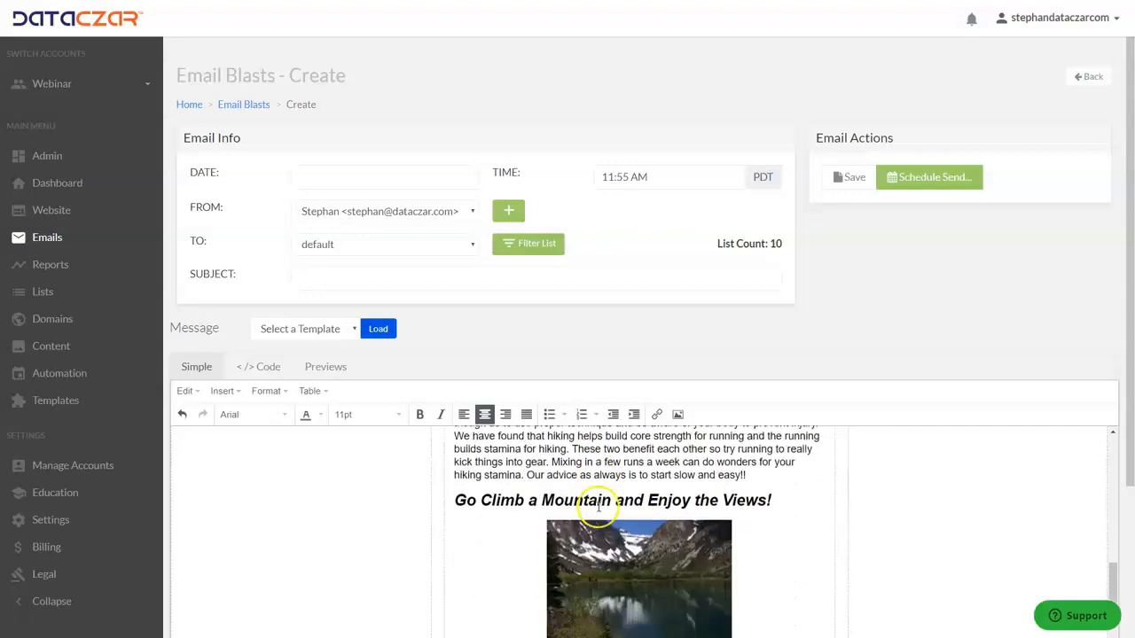
{"action": "scroll", "coordinate": [598, 507], "scroll_direction": "down", "scroll_amount": 3}
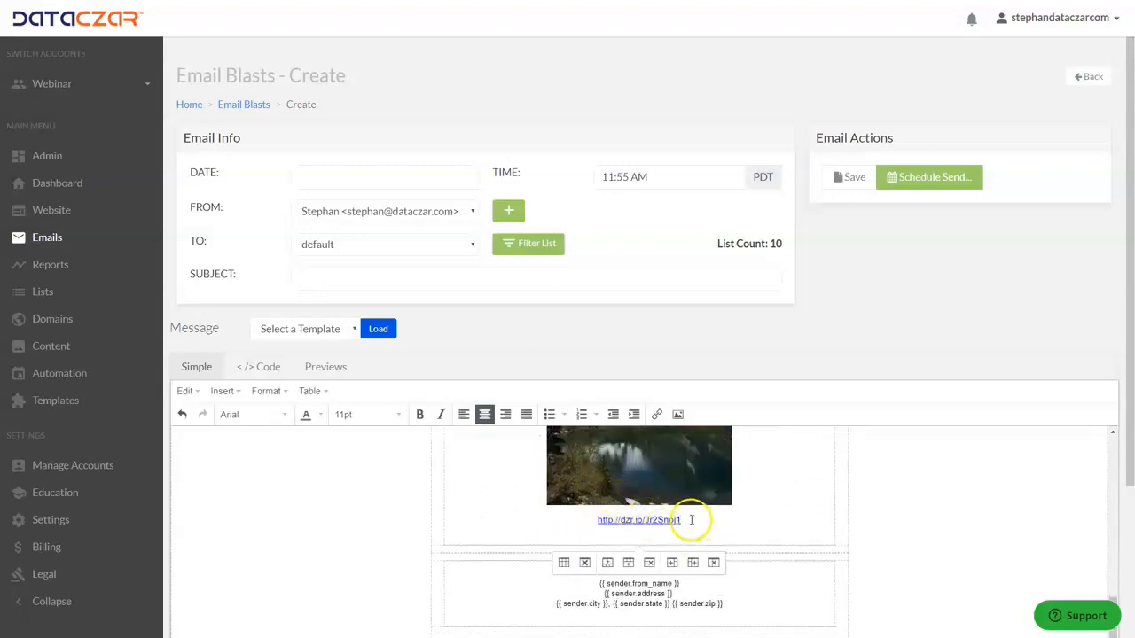
{"action": "left_click_drag", "start_coordinate": [680, 520], "coordinate": [590, 522]}
{"action": "key", "text": "ctrl+c"}
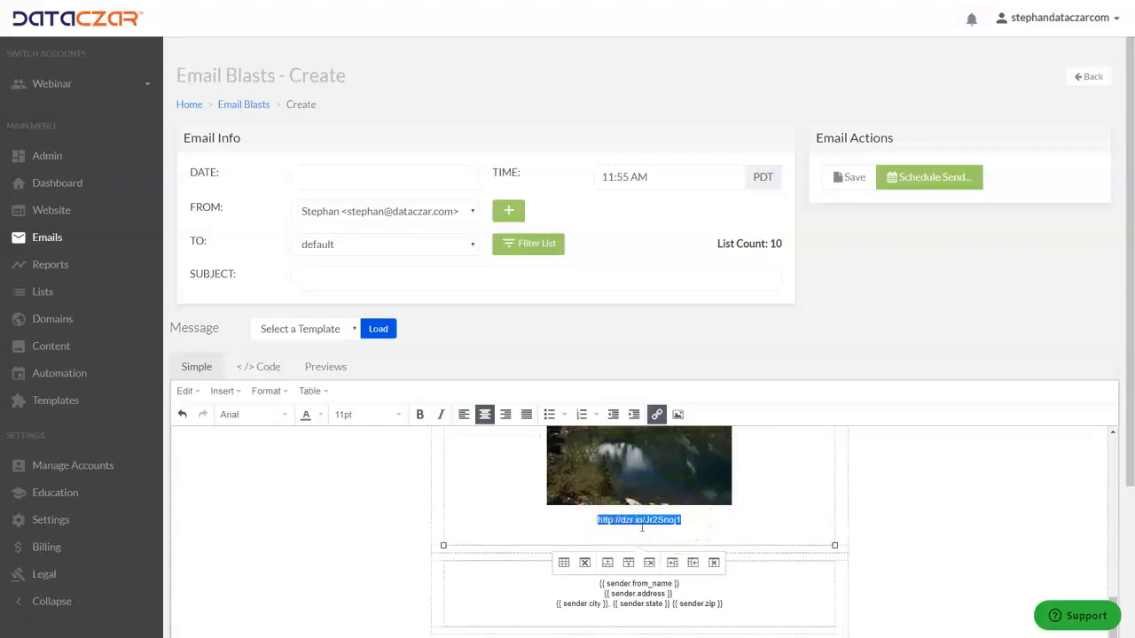
{"action": "key", "text": "Delete"}
{"action": "left_click", "coordinate": [768, 515]}
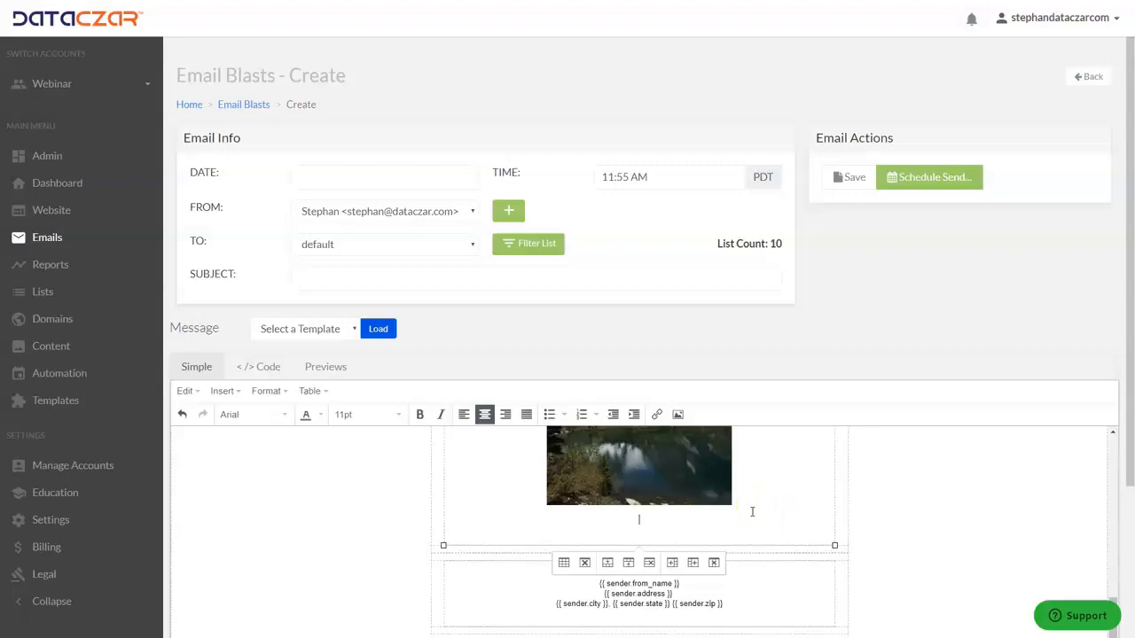
{"action": "scroll", "coordinate": [751, 512], "scroll_direction": "up", "scroll_amount": 10}
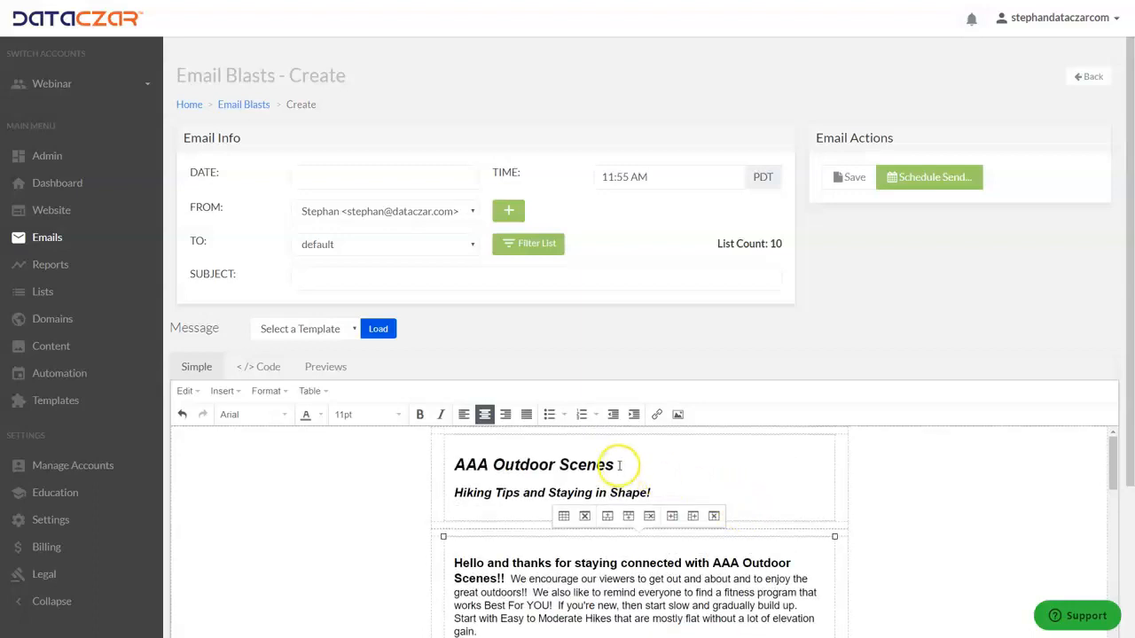
{"action": "left_click_drag", "start_coordinate": [615, 465], "coordinate": [458, 467]}
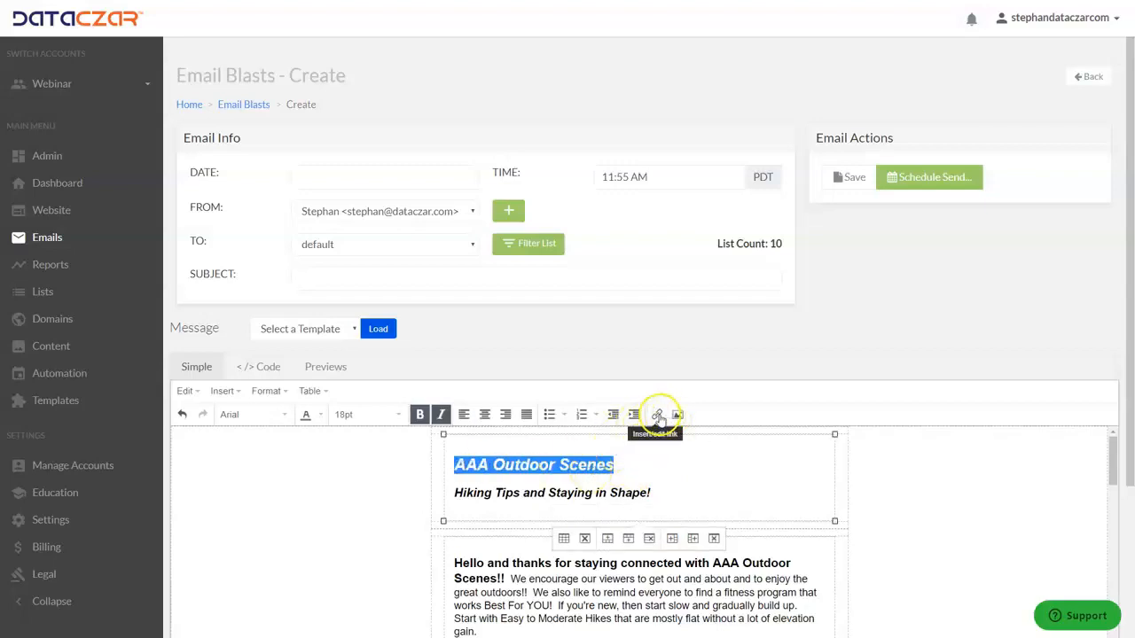
{"action": "left_click", "coordinate": [658, 417]}
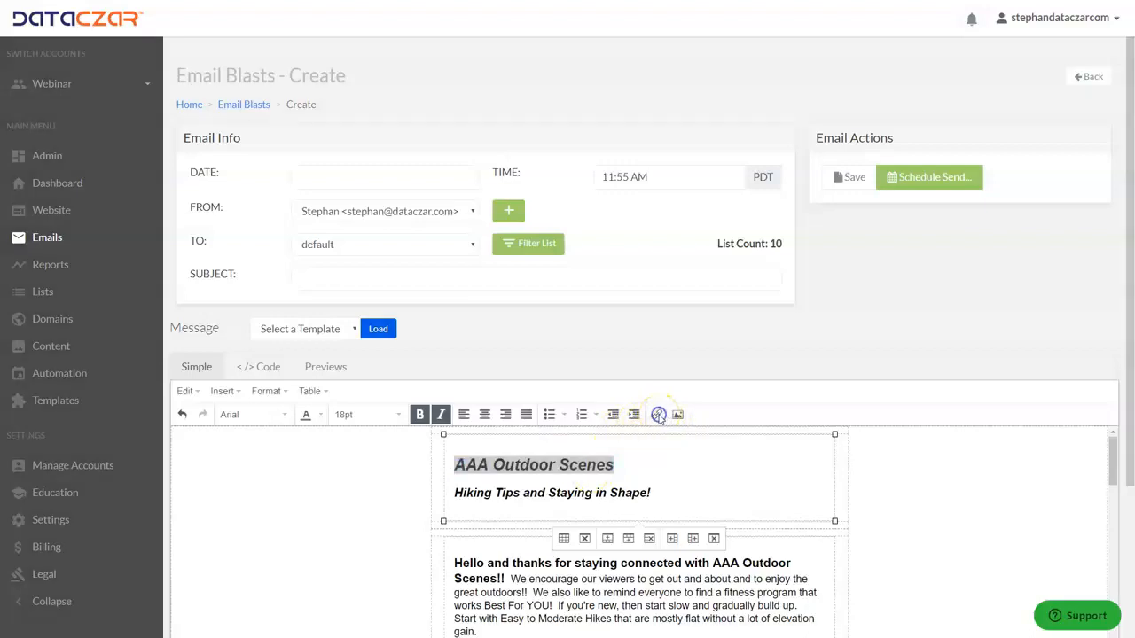
{"action": "key", "text": "ctrl+v"}
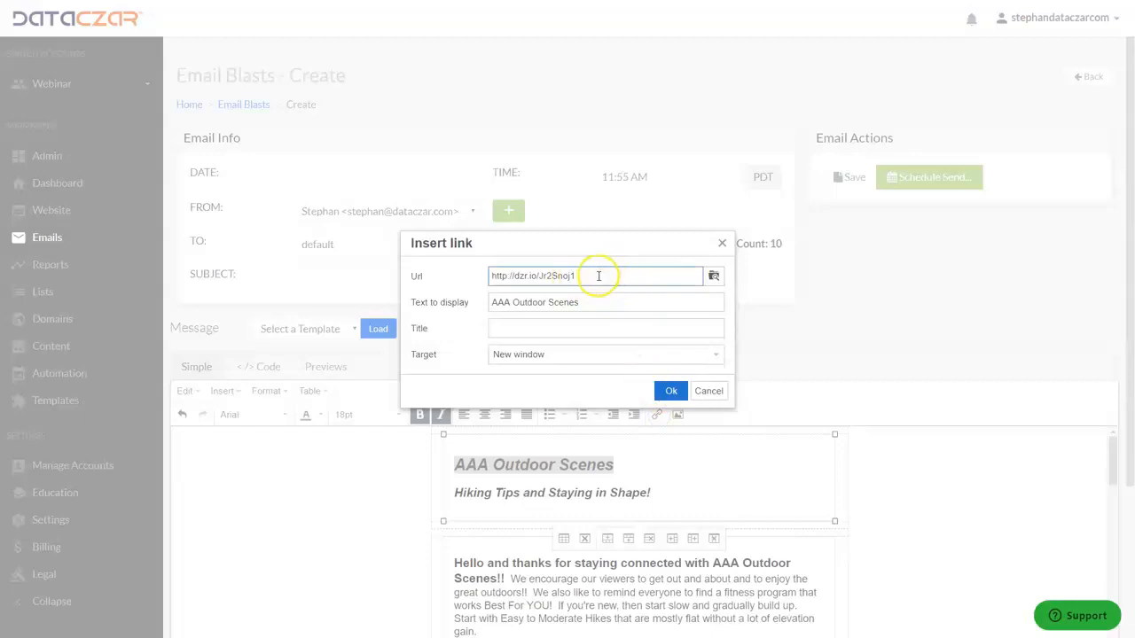
{"action": "left_click", "coordinate": [671, 392]}
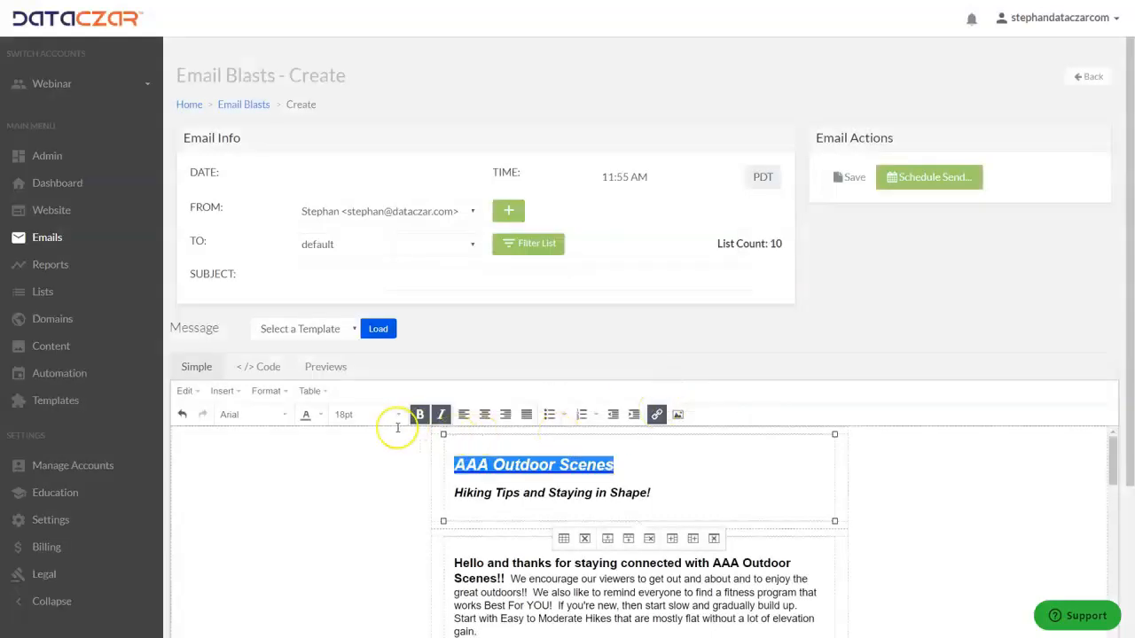
- Change the linked "AAA Outdoor Scenes" header title's text colour to black
{"action": "left_click", "coordinate": [318, 414]}
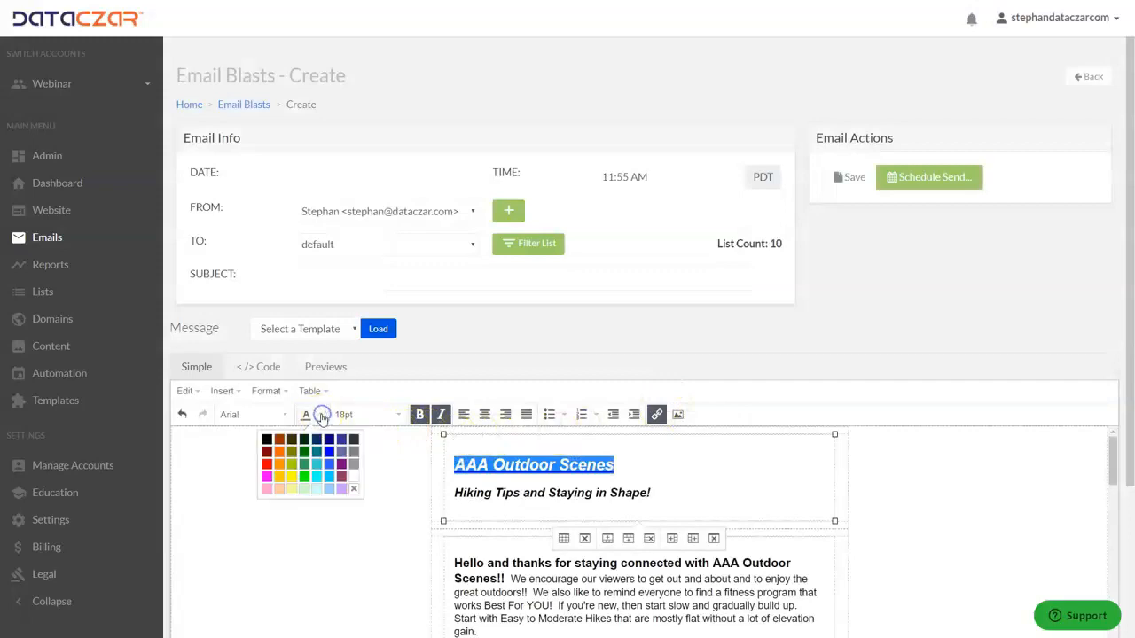
{"action": "left_click", "coordinate": [267, 441]}
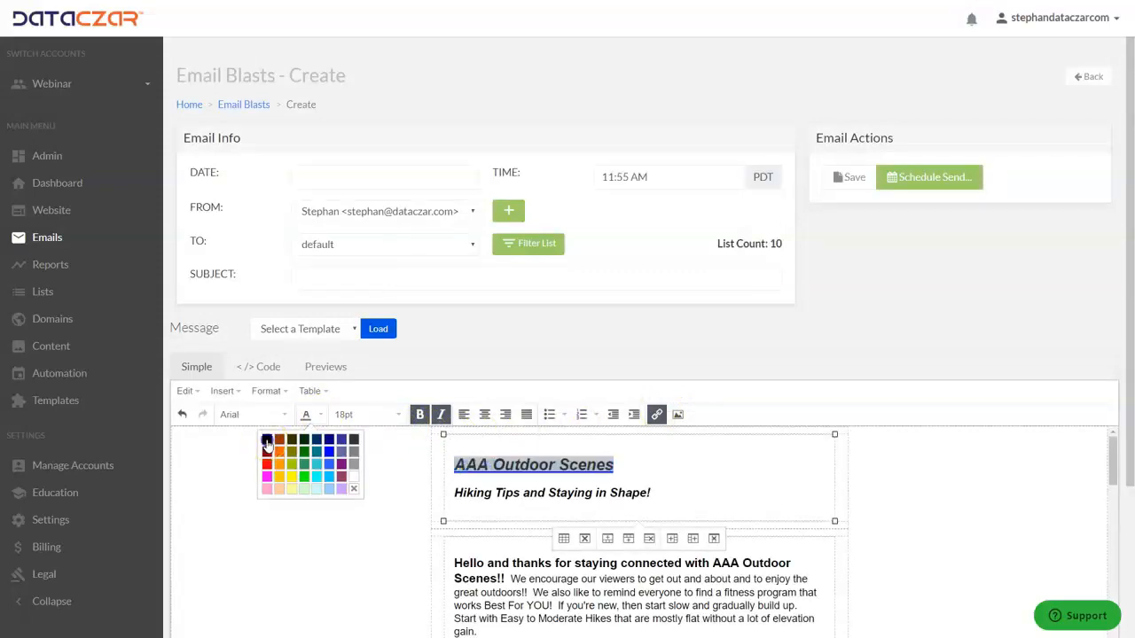
{"action": "left_click", "coordinate": [697, 470]}
{"action": "left_click", "coordinate": [698, 467]}
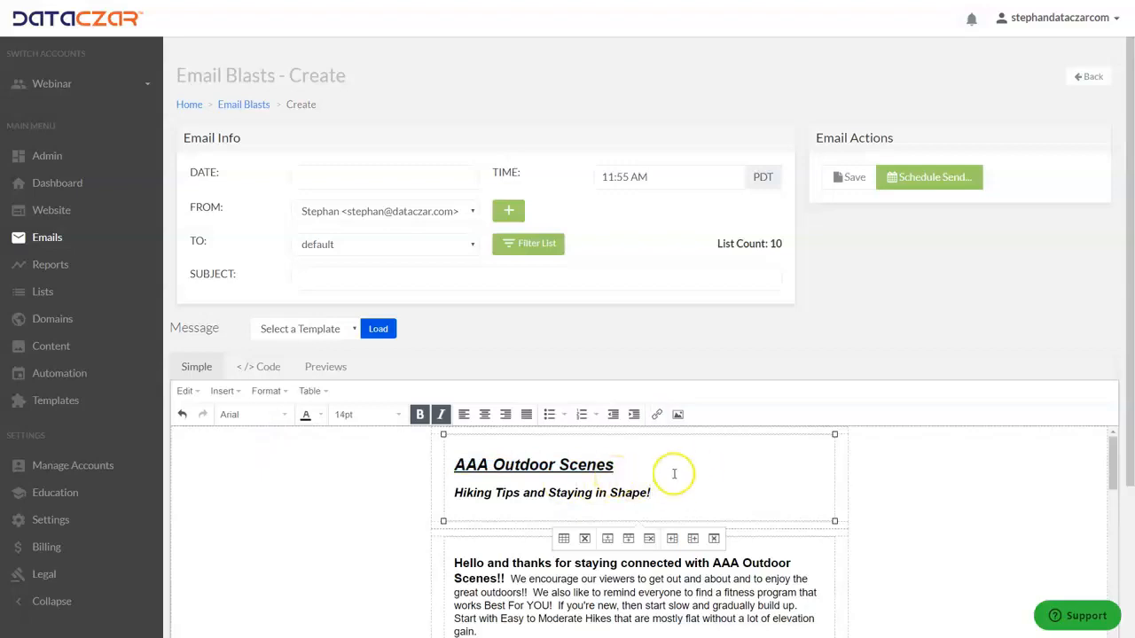
{"action": "scroll", "coordinate": [674, 474], "scroll_direction": "down", "scroll_amount": 3}
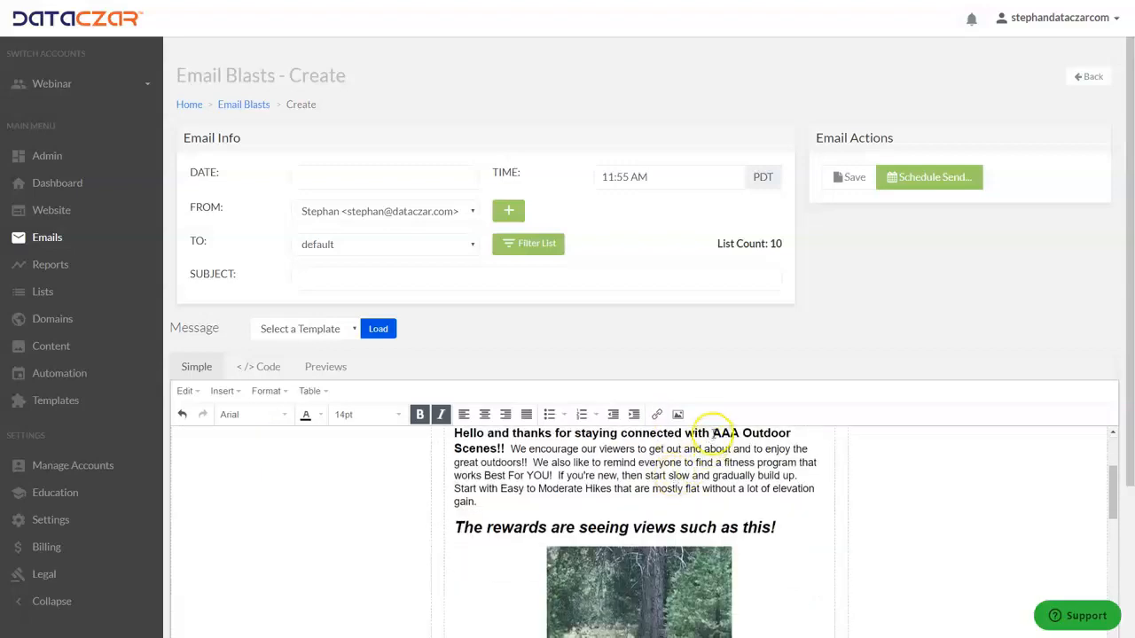
{"action": "left_click_drag", "start_coordinate": [712, 434], "coordinate": [498, 449]}
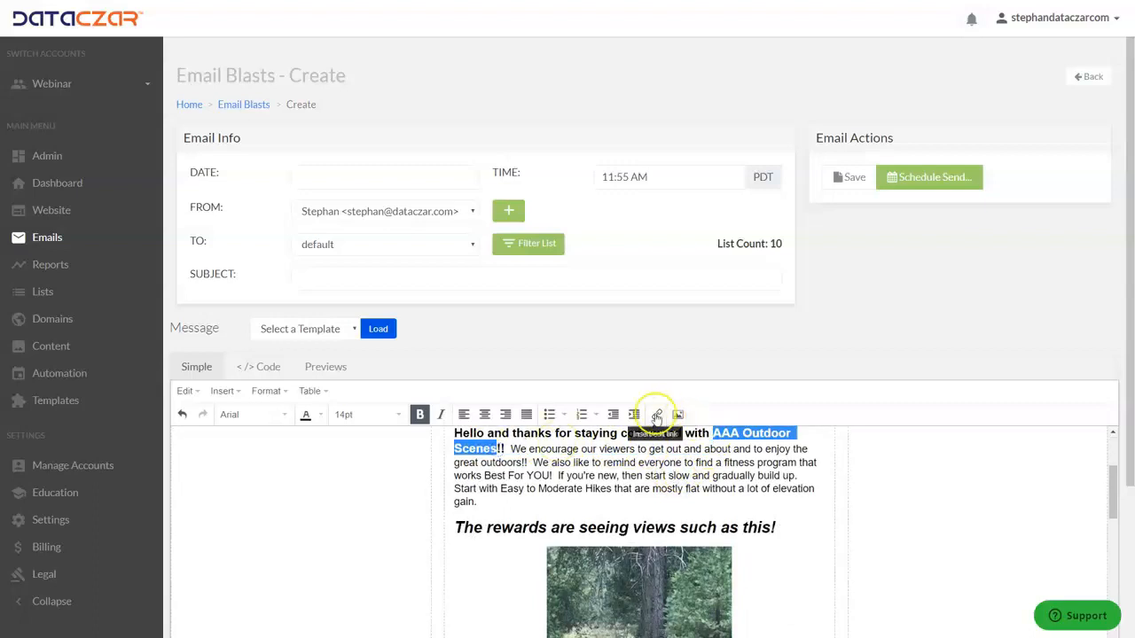
{"action": "left_click", "coordinate": [656, 415]}
{"action": "key", "text": "ctrl+v"}
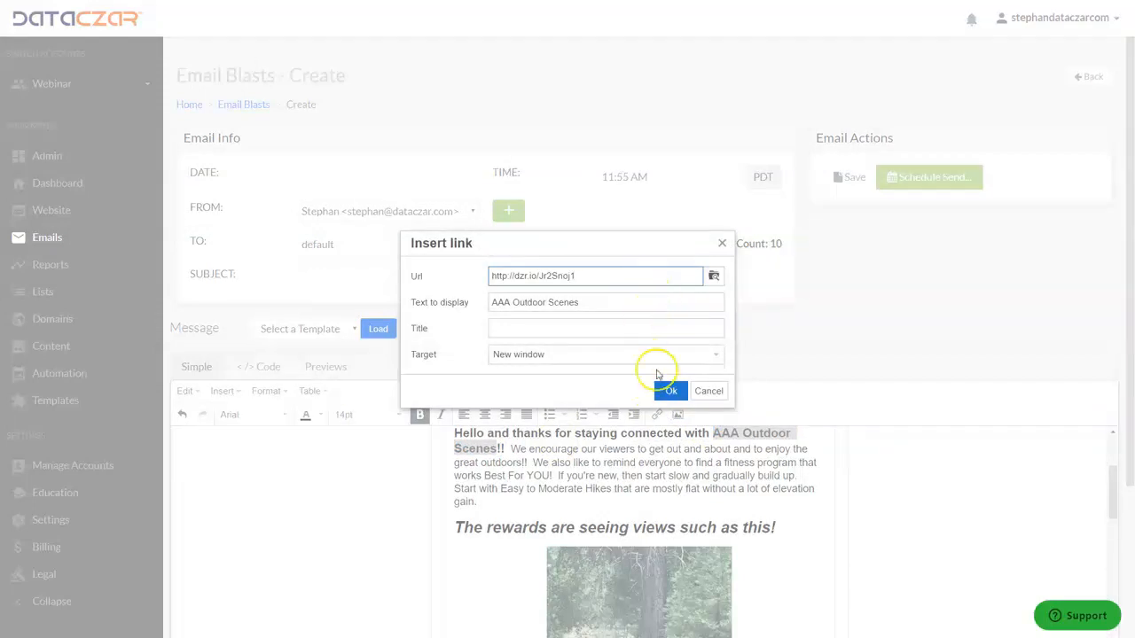
{"action": "left_click", "coordinate": [670, 391]}
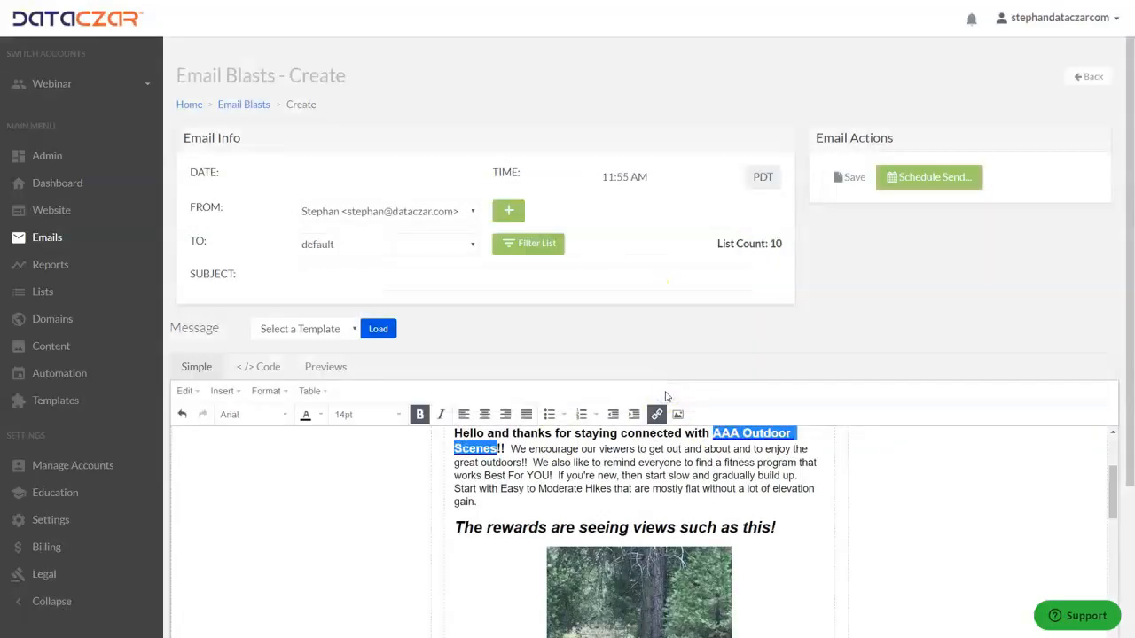
{"action": "left_click", "coordinate": [814, 448]}
{"action": "scroll", "coordinate": [944, 481], "scroll_direction": "up", "scroll_amount": 1}
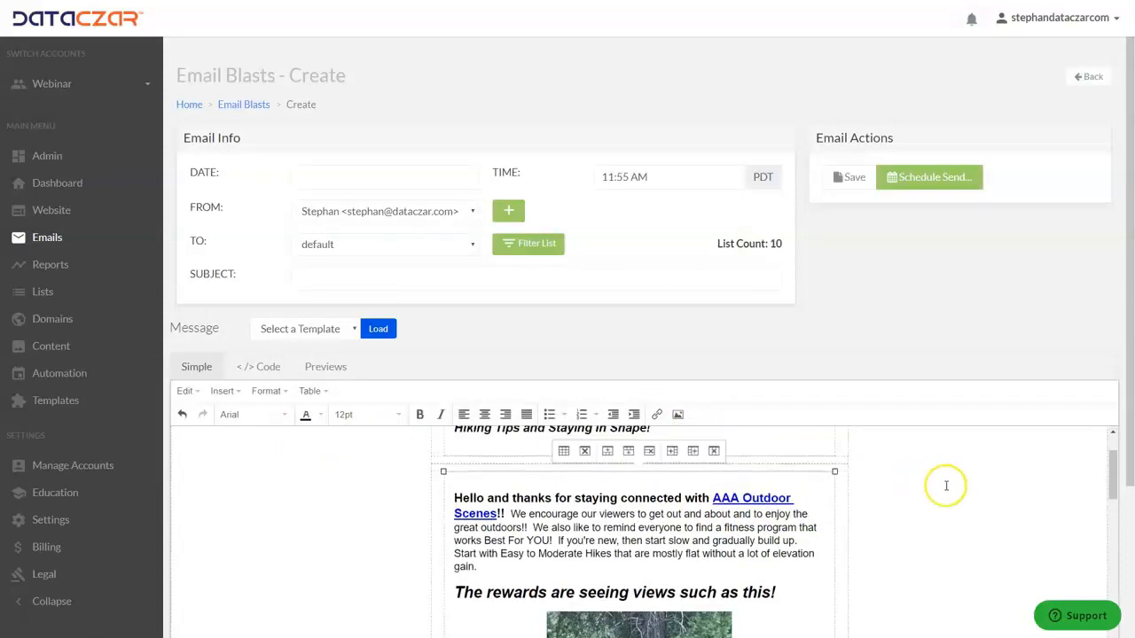
{"action": "scroll", "coordinate": [943, 486], "scroll_direction": "down", "scroll_amount": 1}
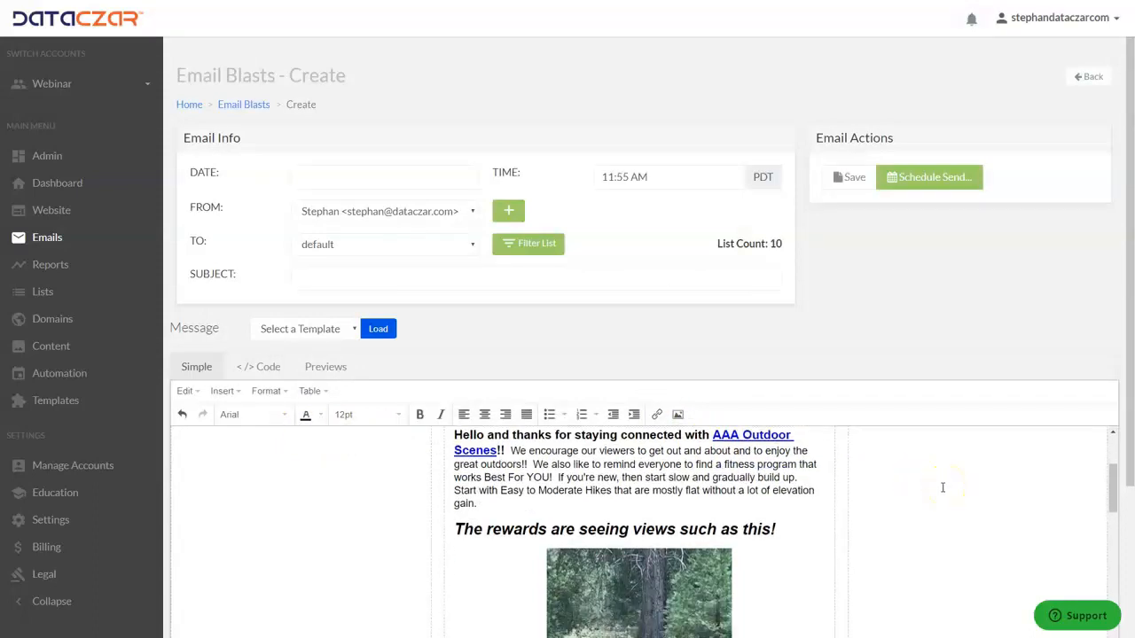
- Set the email blast's subject to "Hiking Tips and Staying in Shape"
{"action": "scroll", "coordinate": [712, 527], "scroll_direction": "up", "scroll_amount": 2}
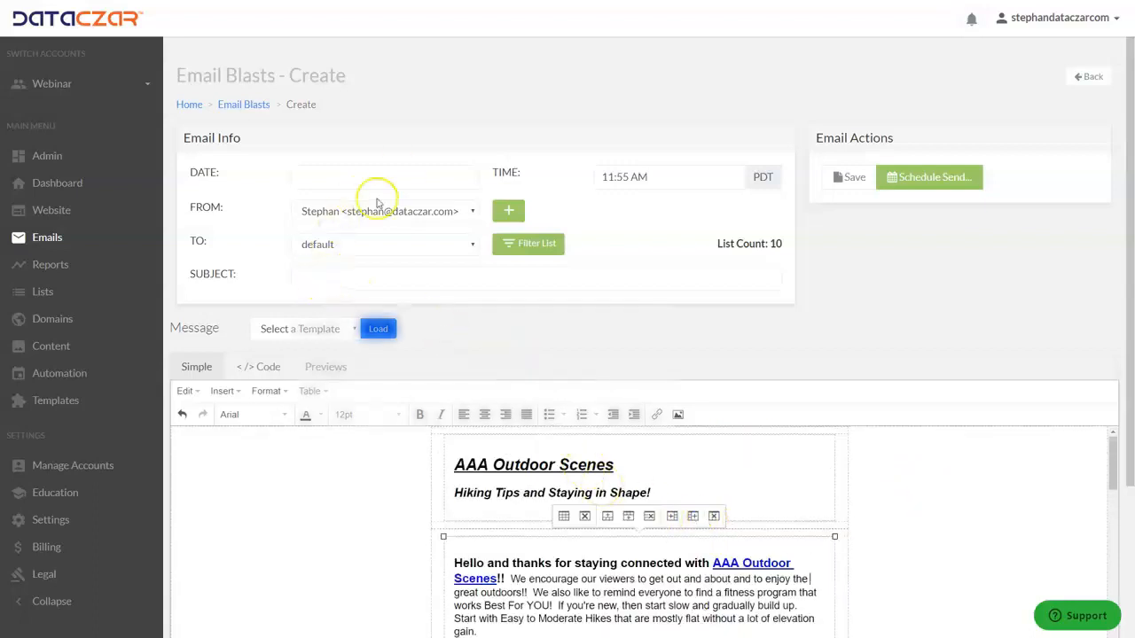
{"action": "left_click", "coordinate": [322, 275]}
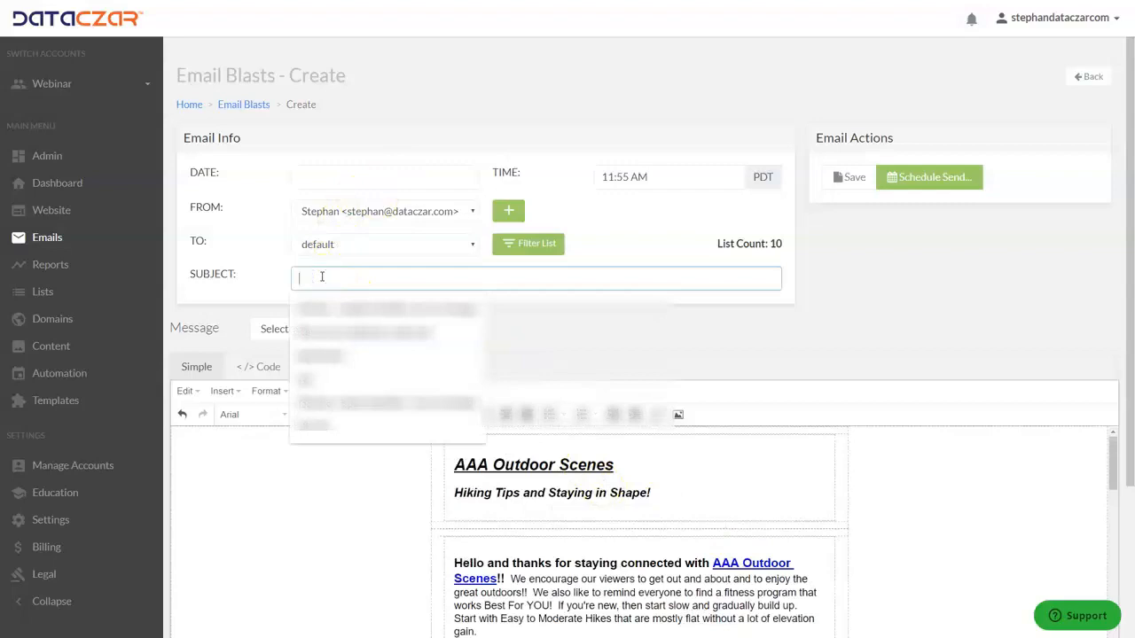
{"action": "type", "text": "Hiking Tips and Staying in Shape"}
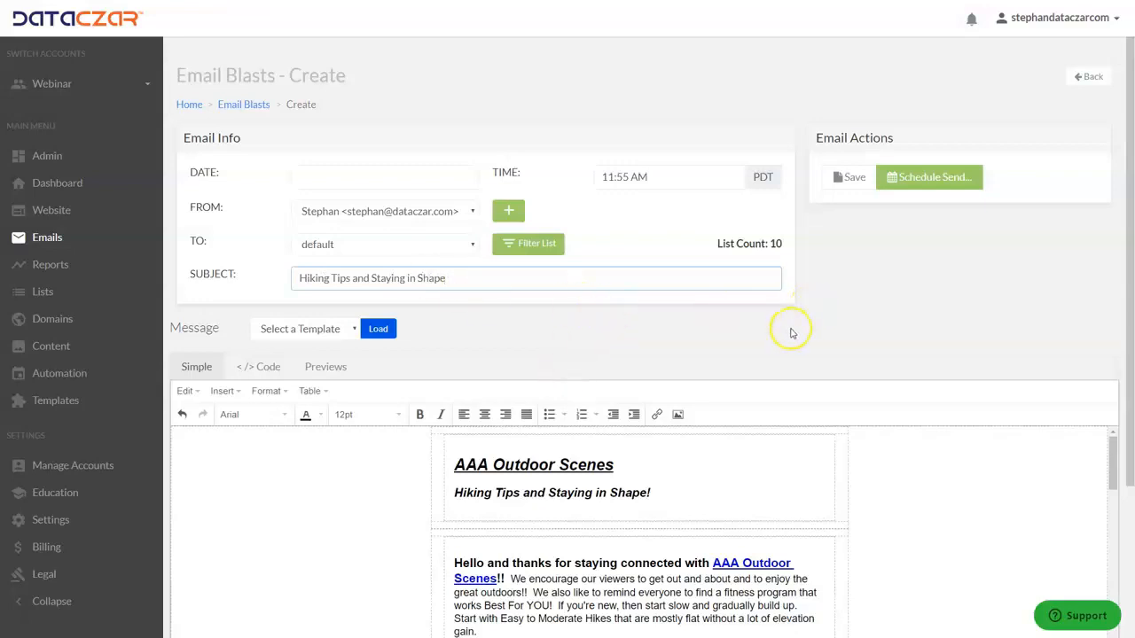
- Preview the message down to the sender's address and unsubscribe link in the footer, and save the email blast
{"action": "left_click", "coordinate": [328, 368]}
{"action": "scroll", "coordinate": [829, 483], "scroll_direction": "down", "scroll_amount": 10}
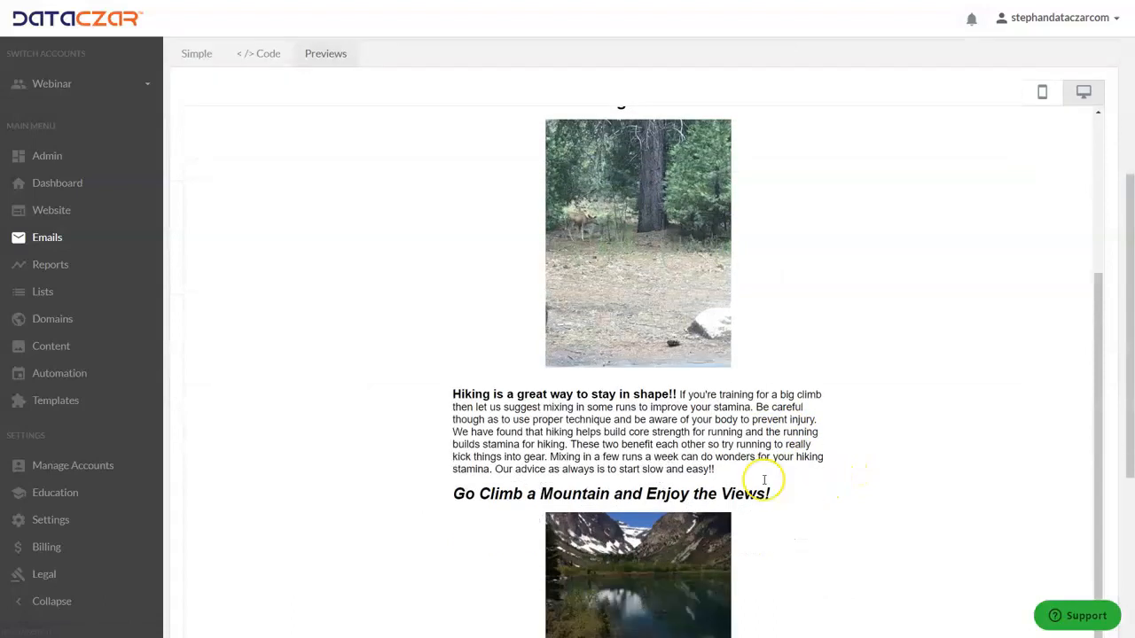
{"action": "scroll", "coordinate": [764, 480], "scroll_direction": "down", "scroll_amount": 5}
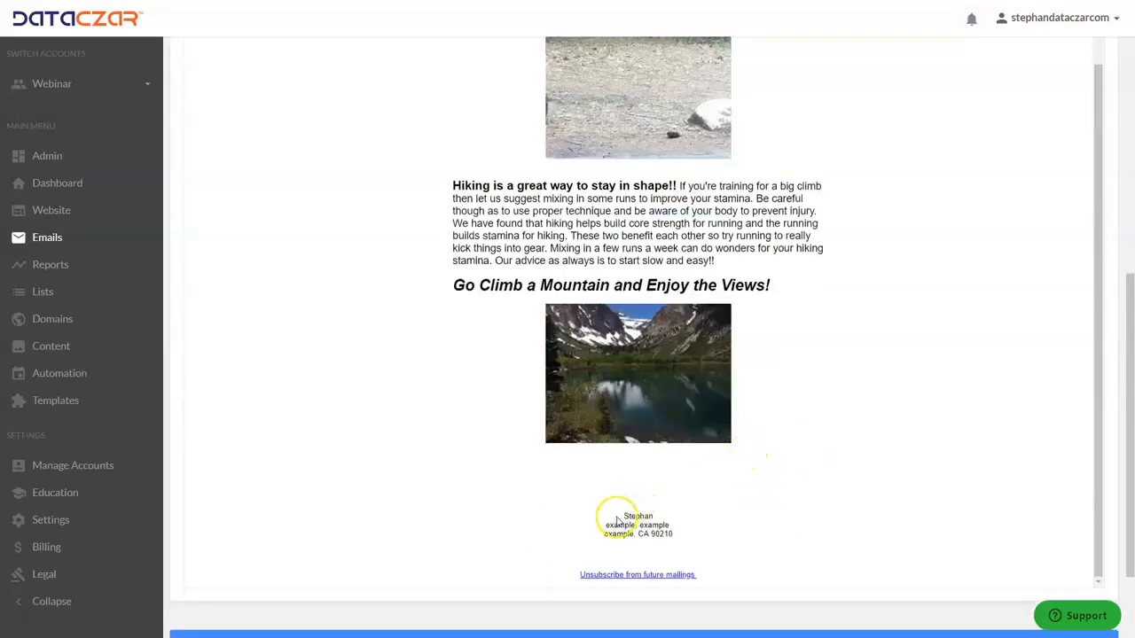
{"action": "left_click_drag", "start_coordinate": [625, 516], "coordinate": [677, 536]}
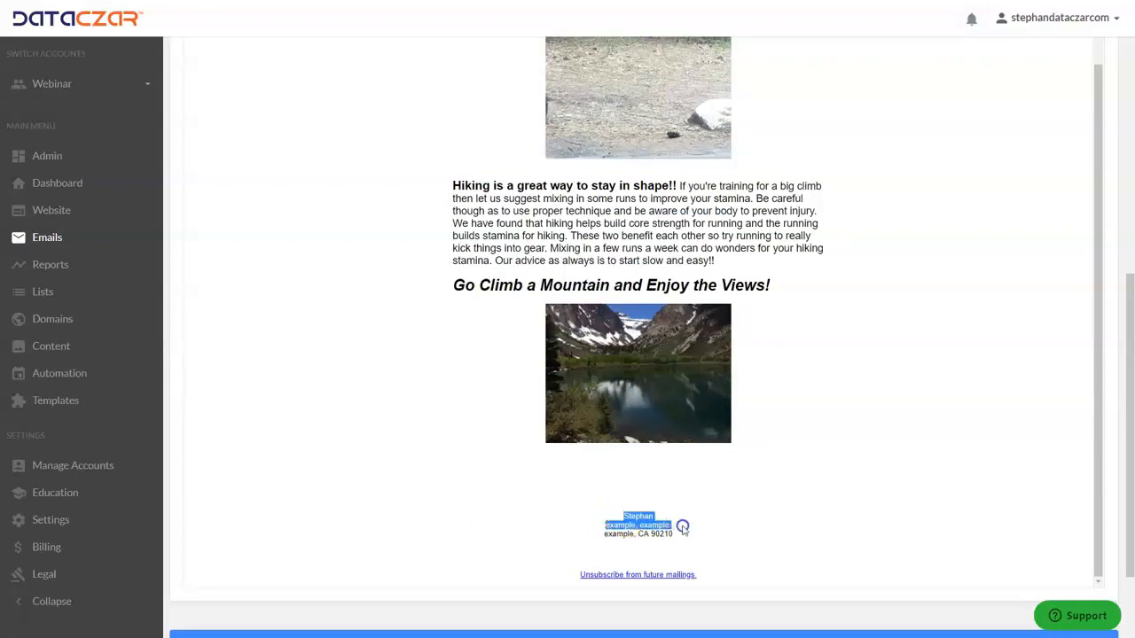
{"action": "left_click", "coordinate": [826, 510]}
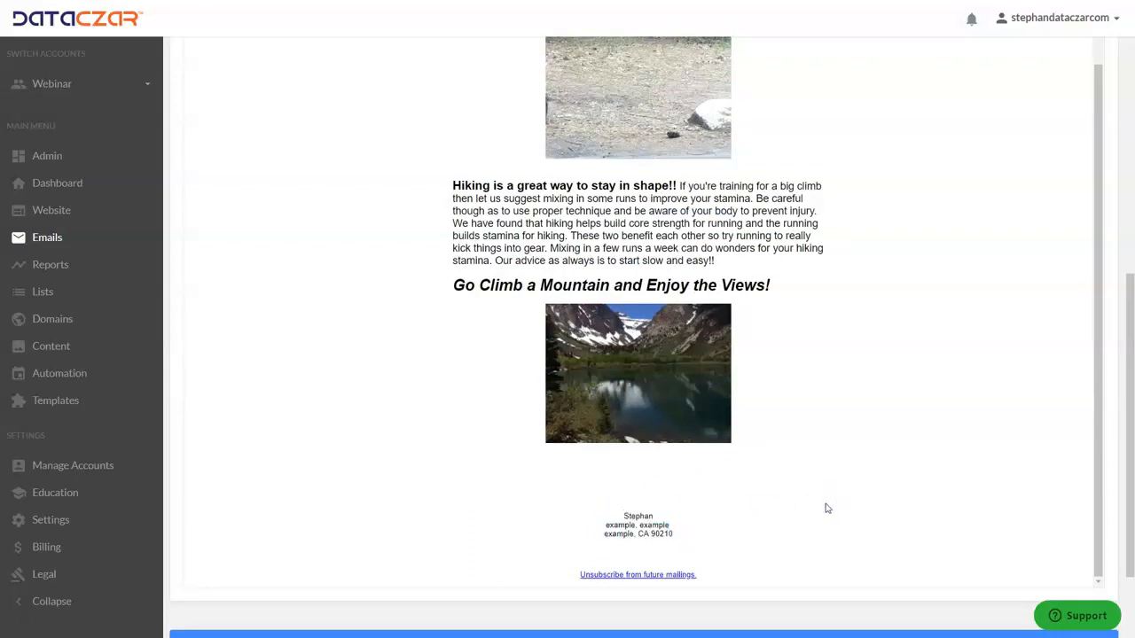
{"action": "scroll", "coordinate": [824, 508], "scroll_direction": "up", "scroll_amount": 2}
{"action": "scroll", "coordinate": [851, 380], "scroll_direction": "up", "scroll_amount": 5}
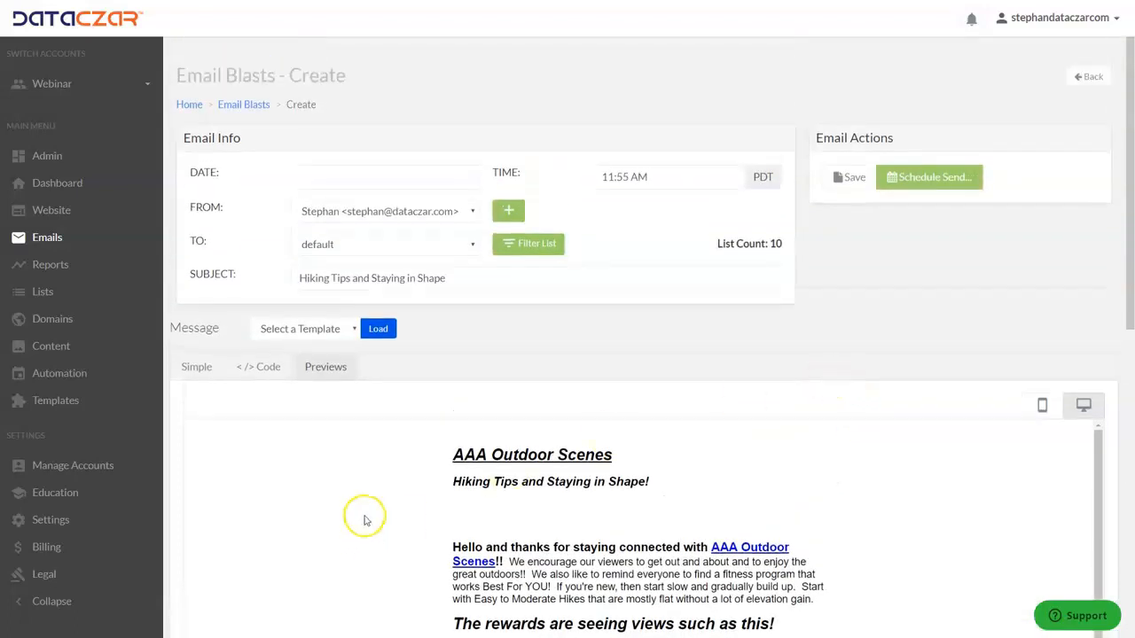
{"action": "left_click", "coordinate": [854, 179]}
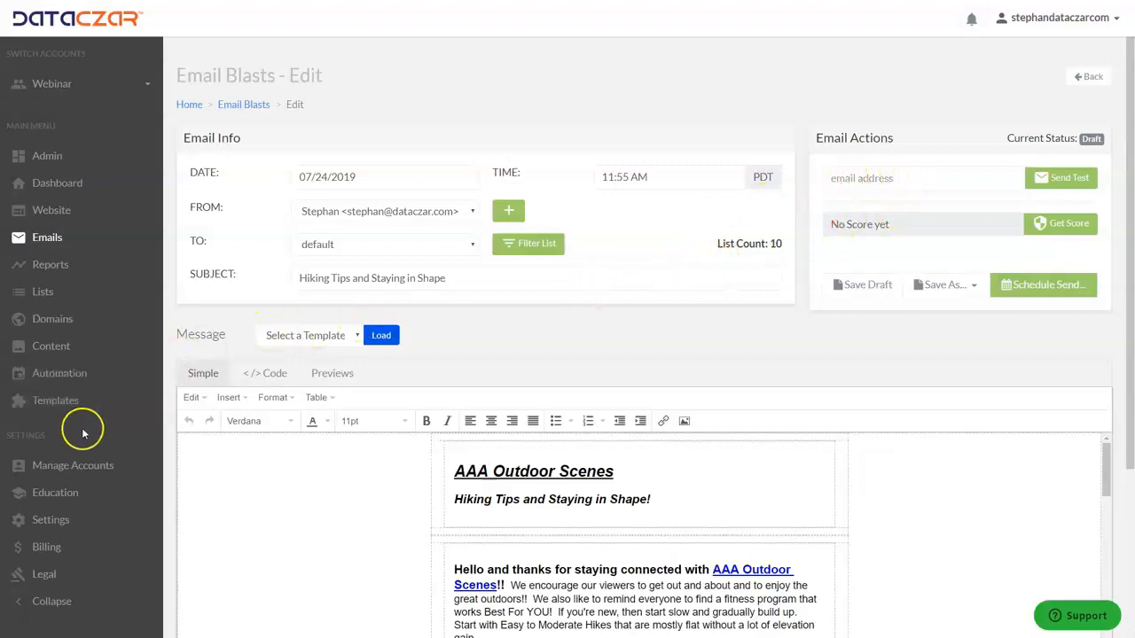
- Examine the active sender's name and address details in the account's sender settings
{"action": "left_click", "coordinate": [55, 523]}
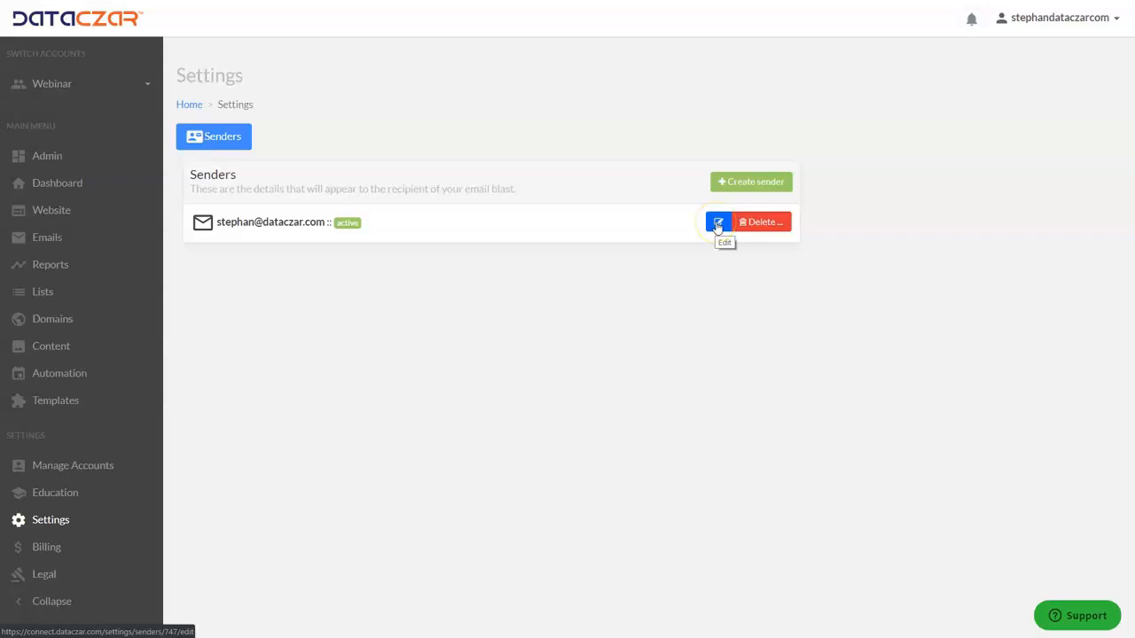
{"action": "left_click", "coordinate": [718, 224]}
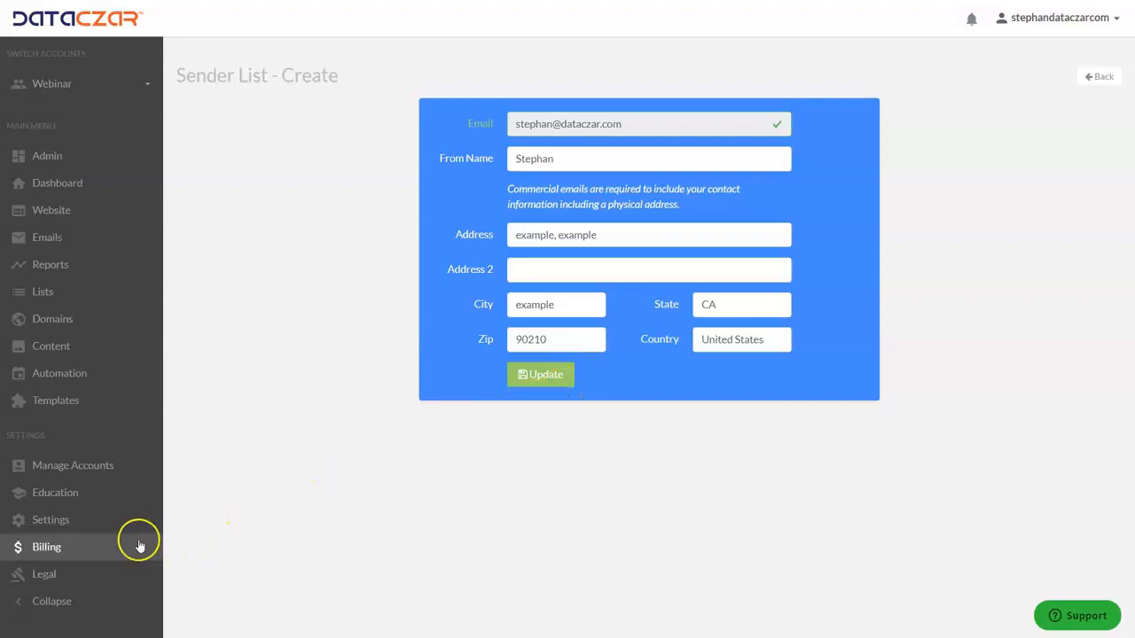
{"action": "left_click", "coordinate": [56, 527]}
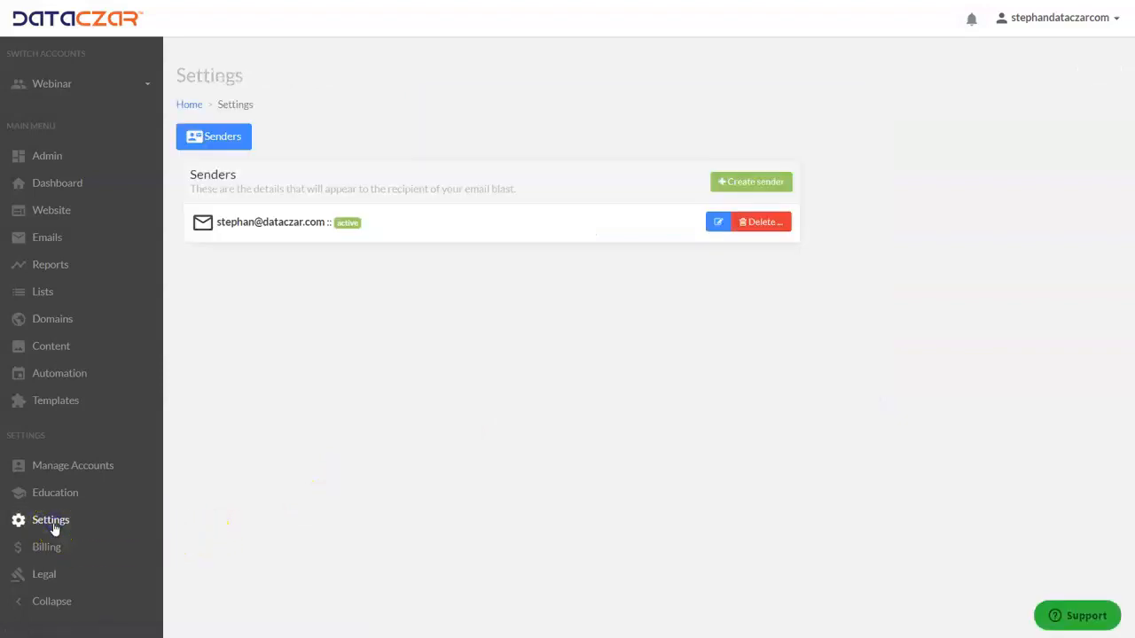
- Reopen the "Hiking Tips and Staying in Shape" draft for editing and get its email score
{"action": "left_click", "coordinate": [48, 240]}
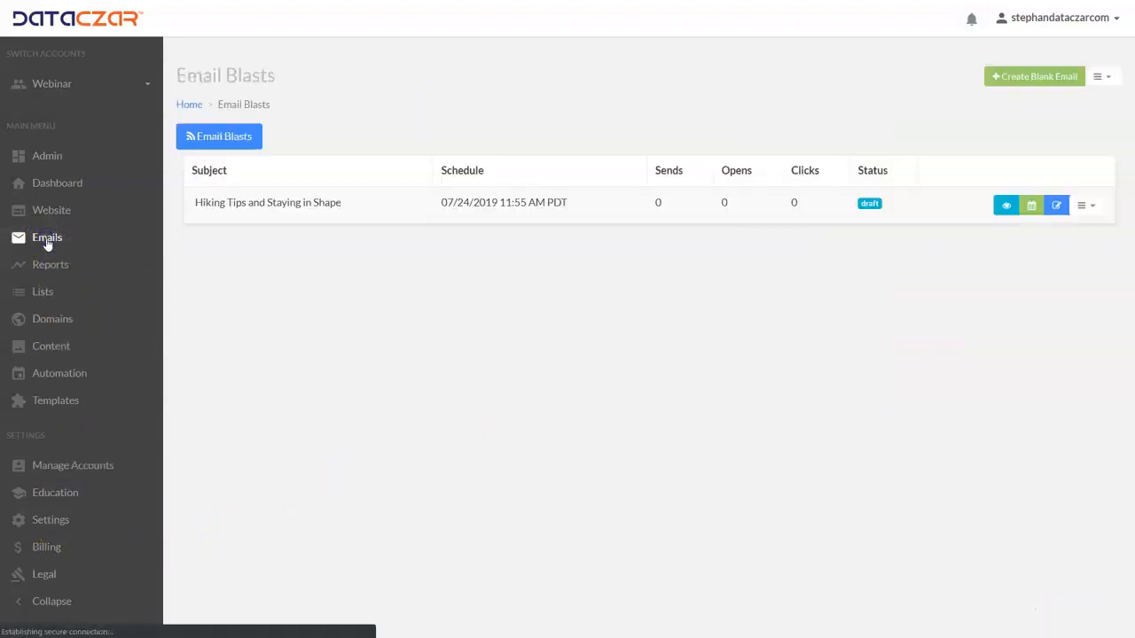
{"action": "left_click", "coordinate": [1094, 206]}
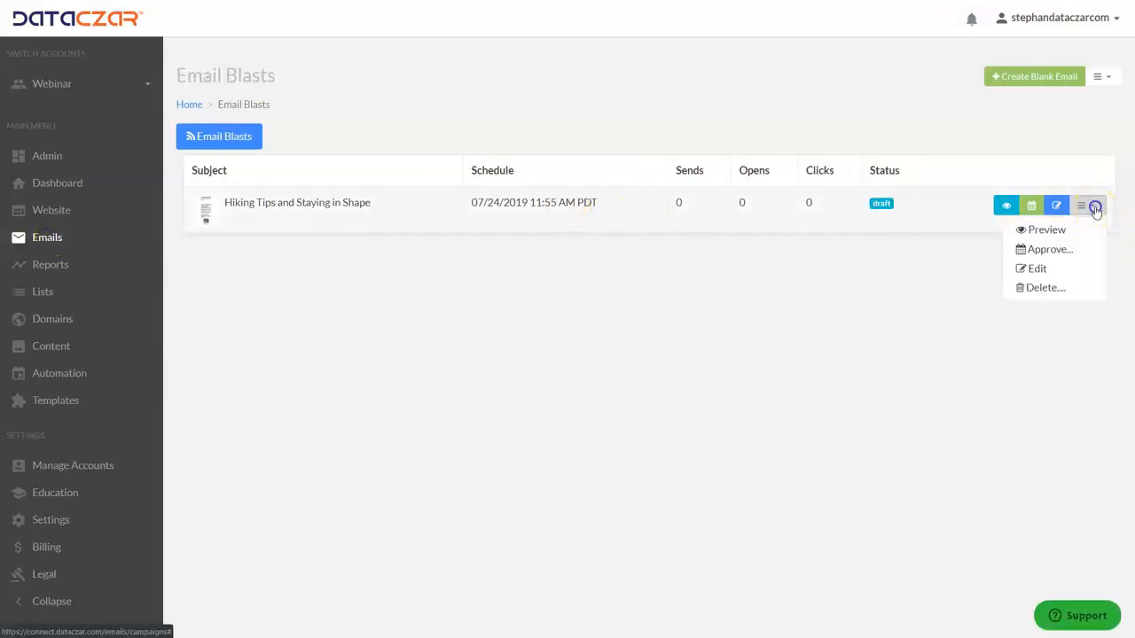
{"action": "left_click", "coordinate": [1036, 271]}
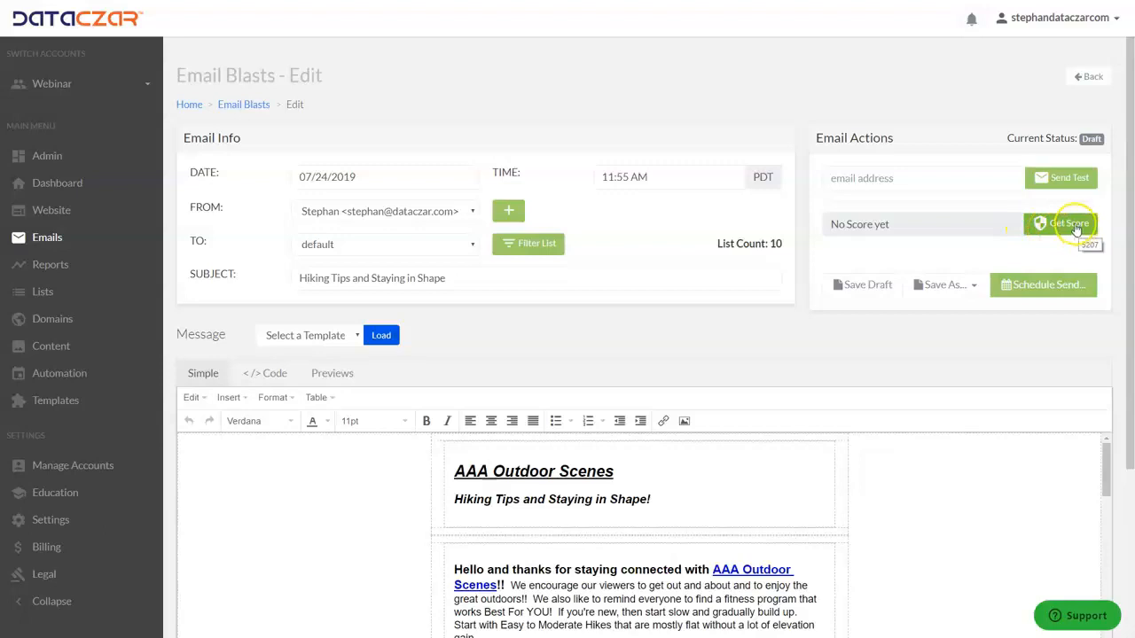
{"action": "left_click", "coordinate": [1077, 229]}
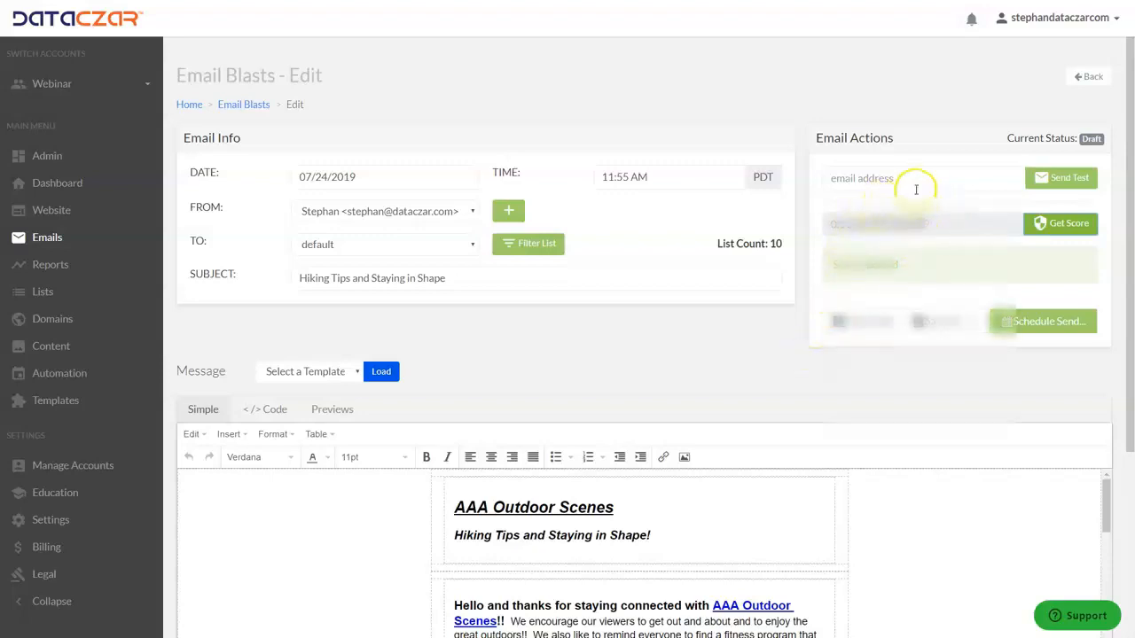
- Send a test of the email blast to the sender's own email address
{"action": "left_click", "coordinate": [905, 178]}
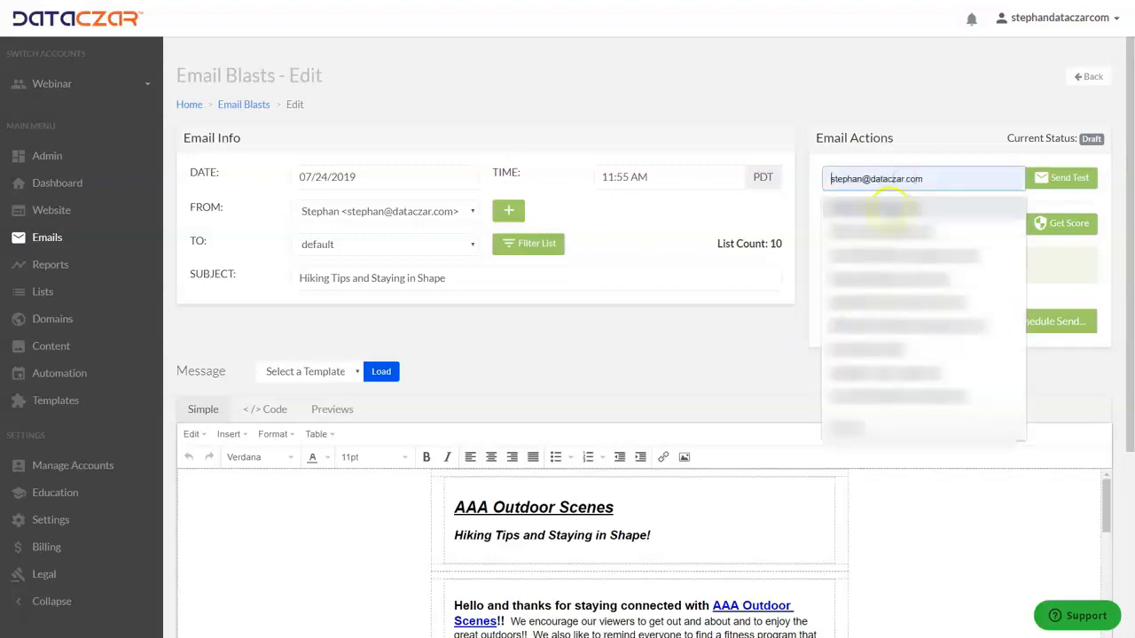
{"action": "left_click", "coordinate": [887, 207]}
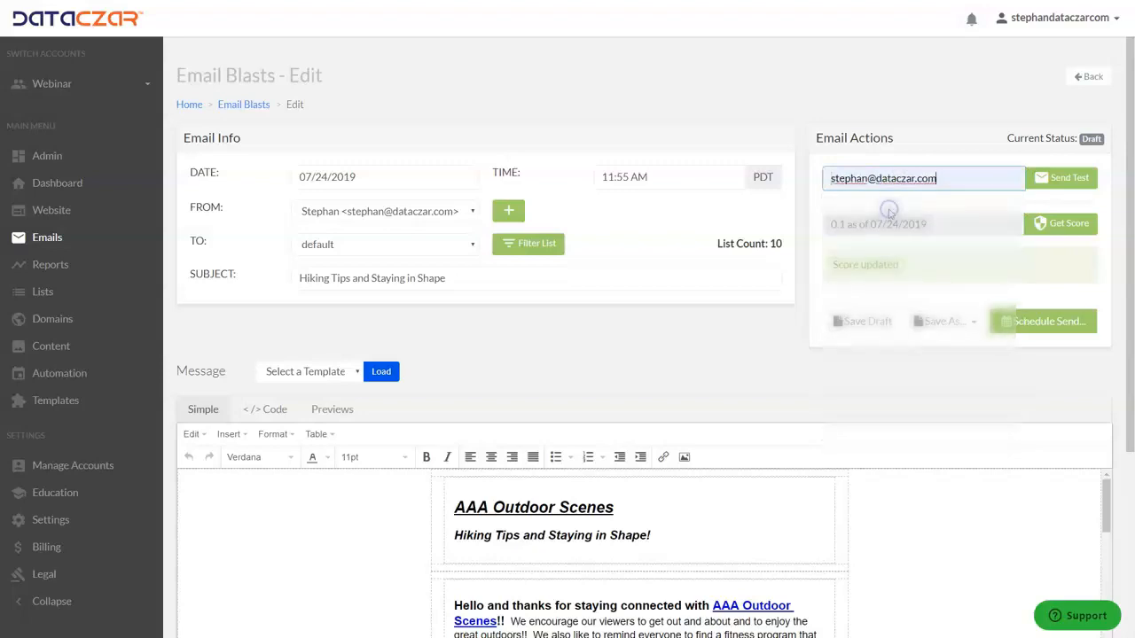
{"action": "left_click", "coordinate": [1069, 182]}
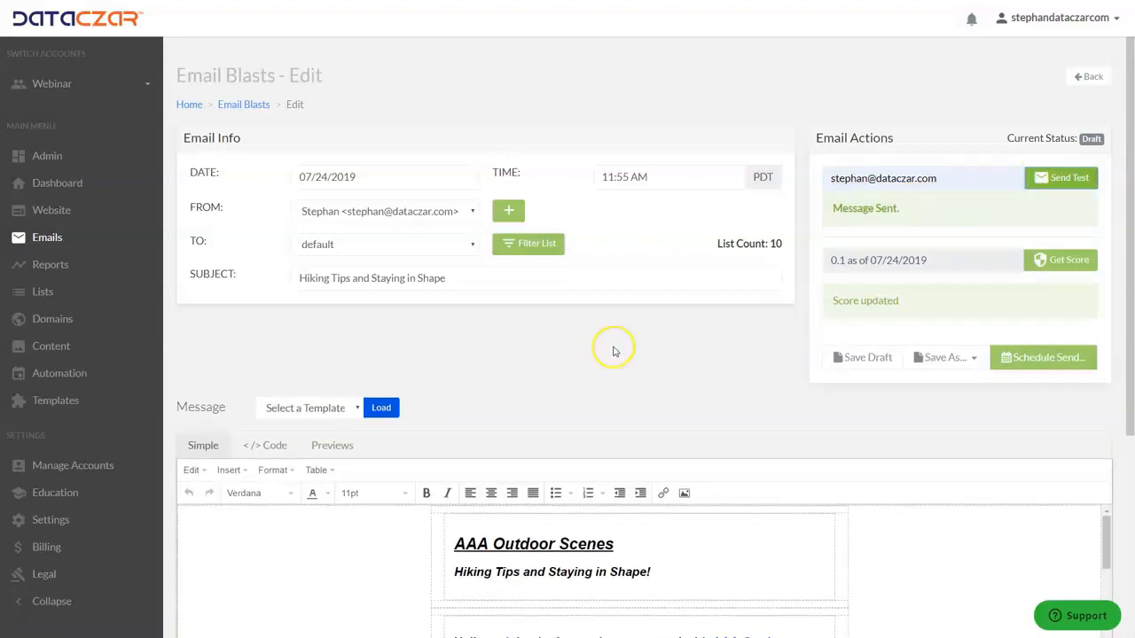
- Examine the desktop preview of the message from its header through both pictures to the footer
{"action": "scroll", "coordinate": [756, 355], "scroll_direction": "down", "scroll_amount": 3}
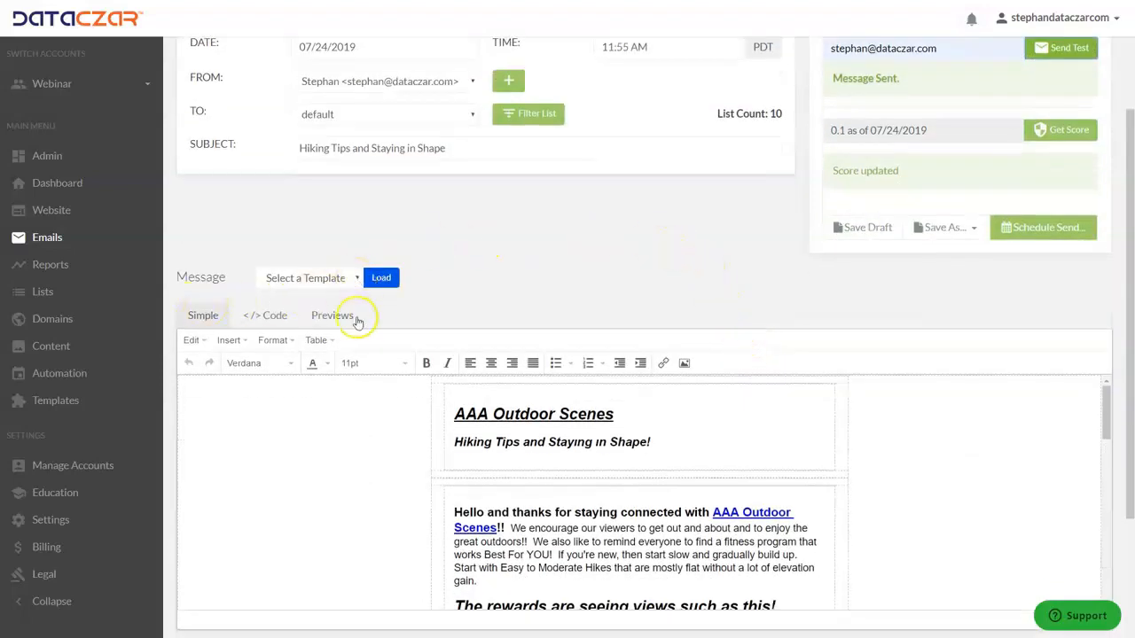
{"action": "left_click", "coordinate": [343, 323]}
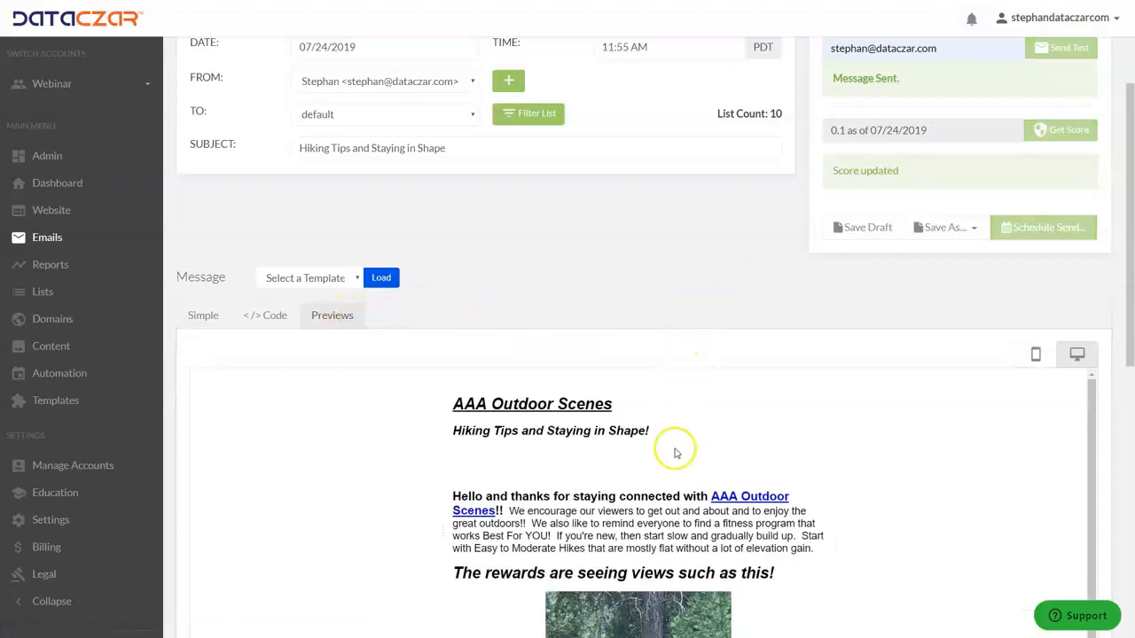
{"action": "scroll", "coordinate": [670, 453], "scroll_direction": "down", "scroll_amount": 1}
{"action": "scroll", "coordinate": [656, 470], "scroll_direction": "down", "scroll_amount": 2}
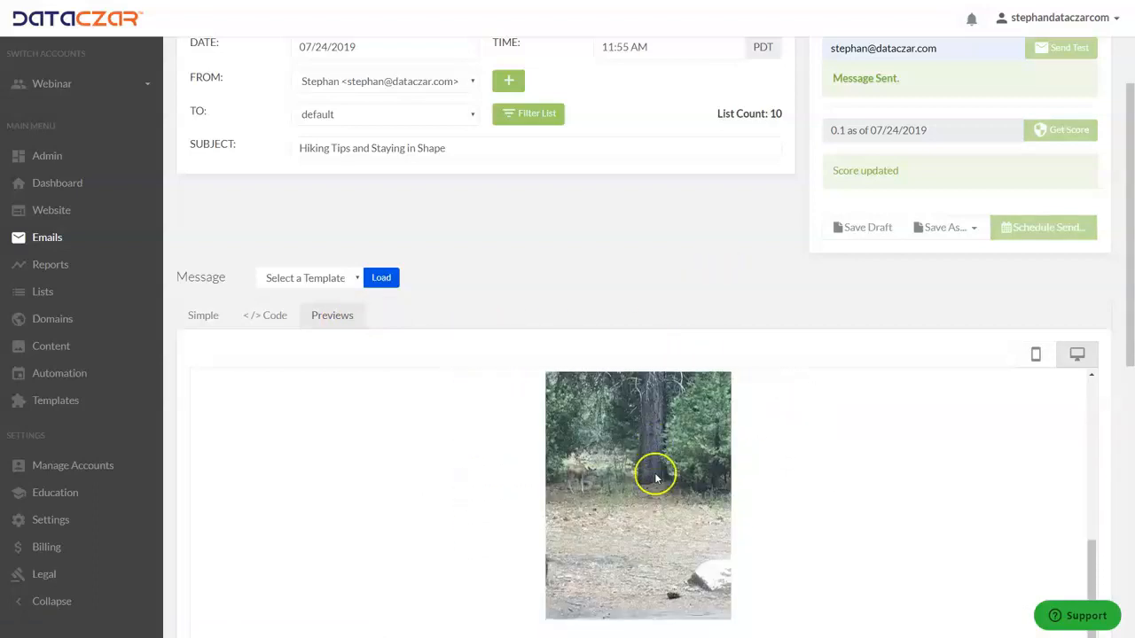
{"action": "scroll", "coordinate": [653, 472], "scroll_direction": "down", "scroll_amount": 5}
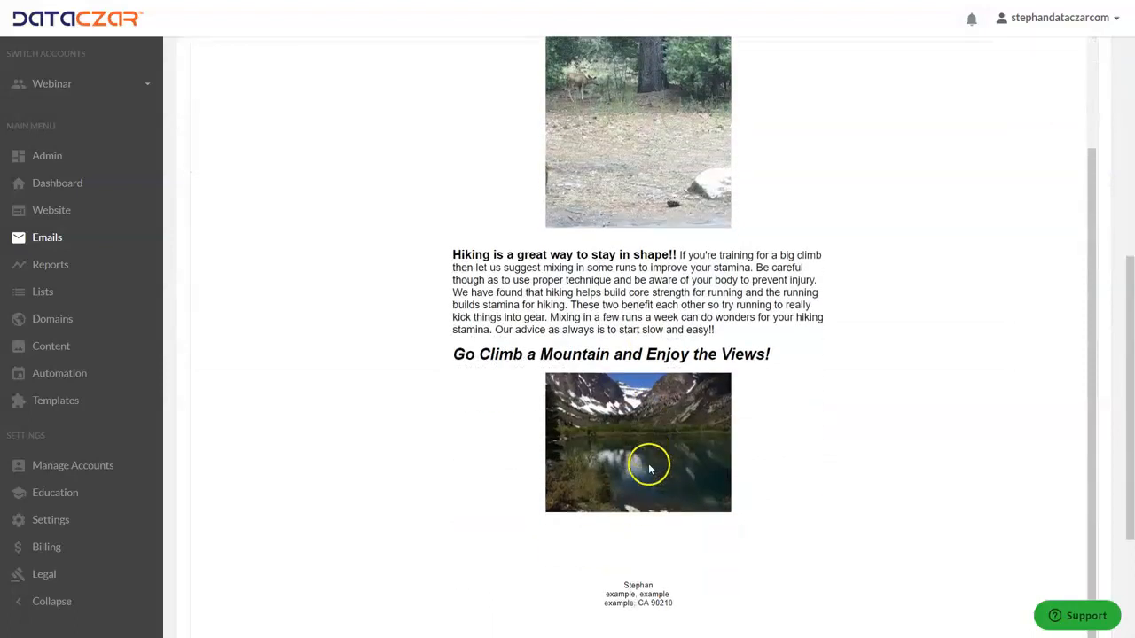
{"action": "scroll", "coordinate": [653, 506], "scroll_direction": "up", "scroll_amount": 3}
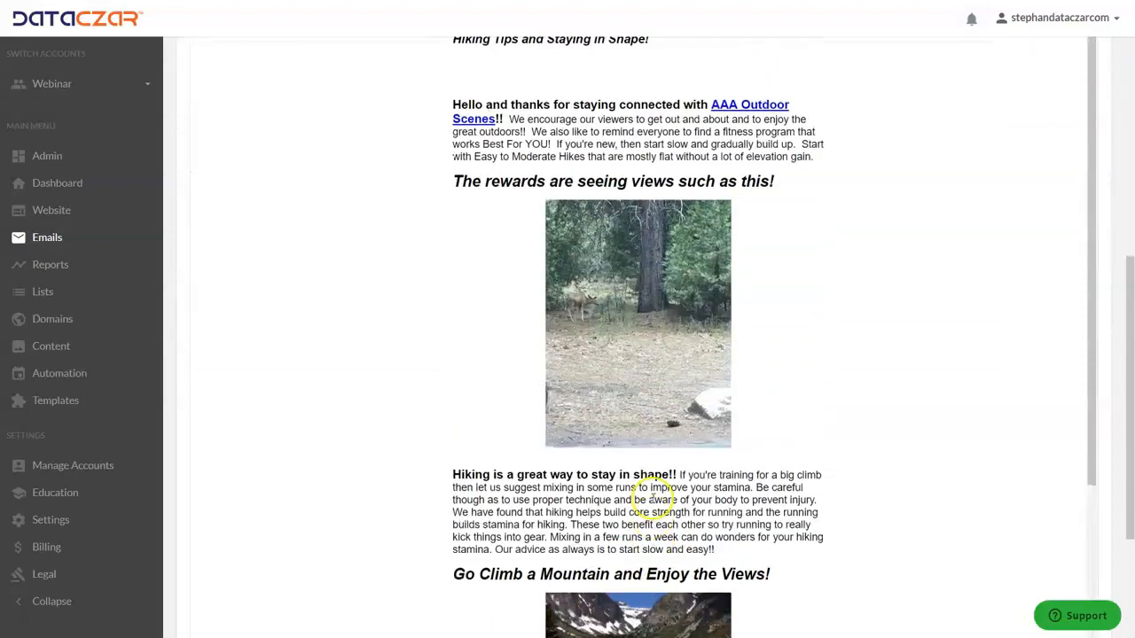
{"action": "scroll", "coordinate": [653, 499], "scroll_direction": "up", "scroll_amount": 5}
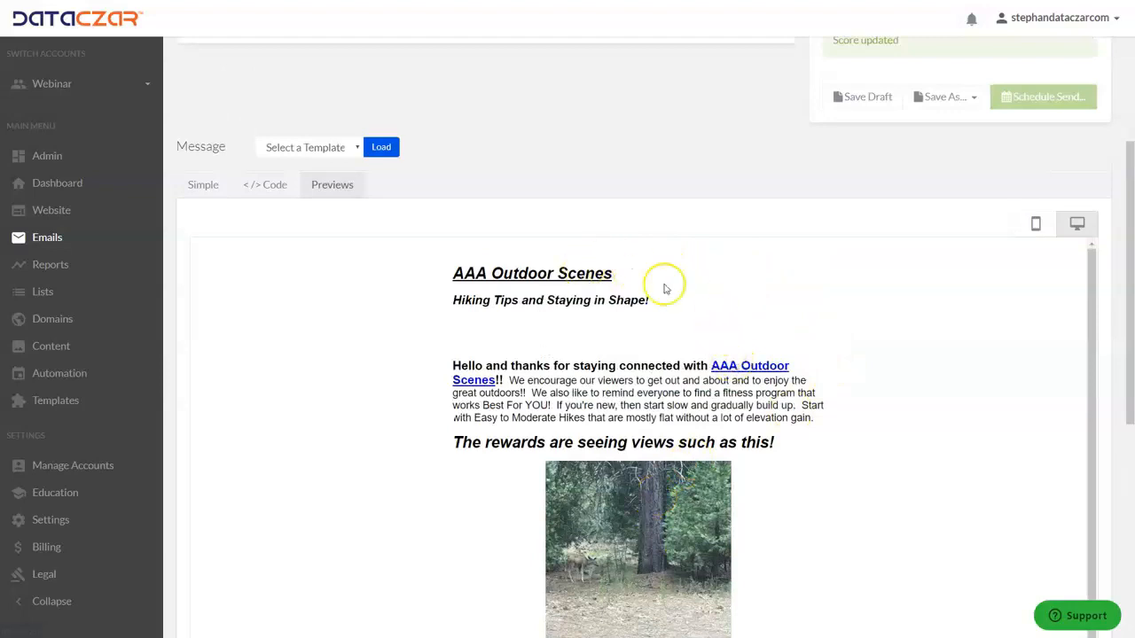
- Test the "AAA Outdoor Scenes" links in the previewed header and greeting, closing the website after each check
{"action": "left_click", "coordinate": [577, 277]}
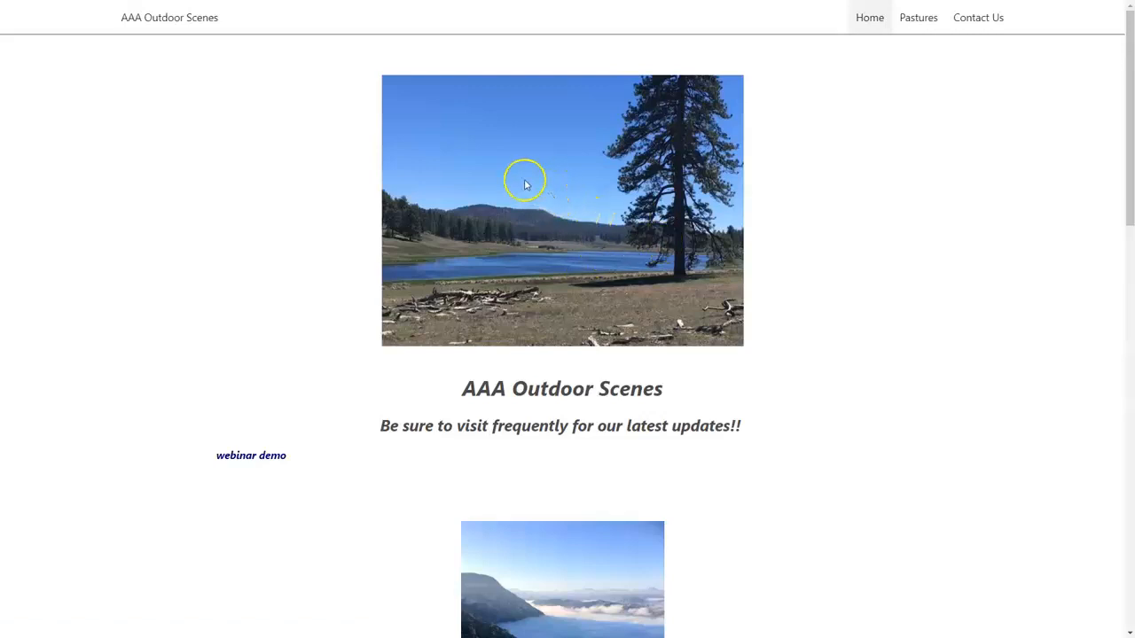
{"action": "key", "text": "ctrl+w"}
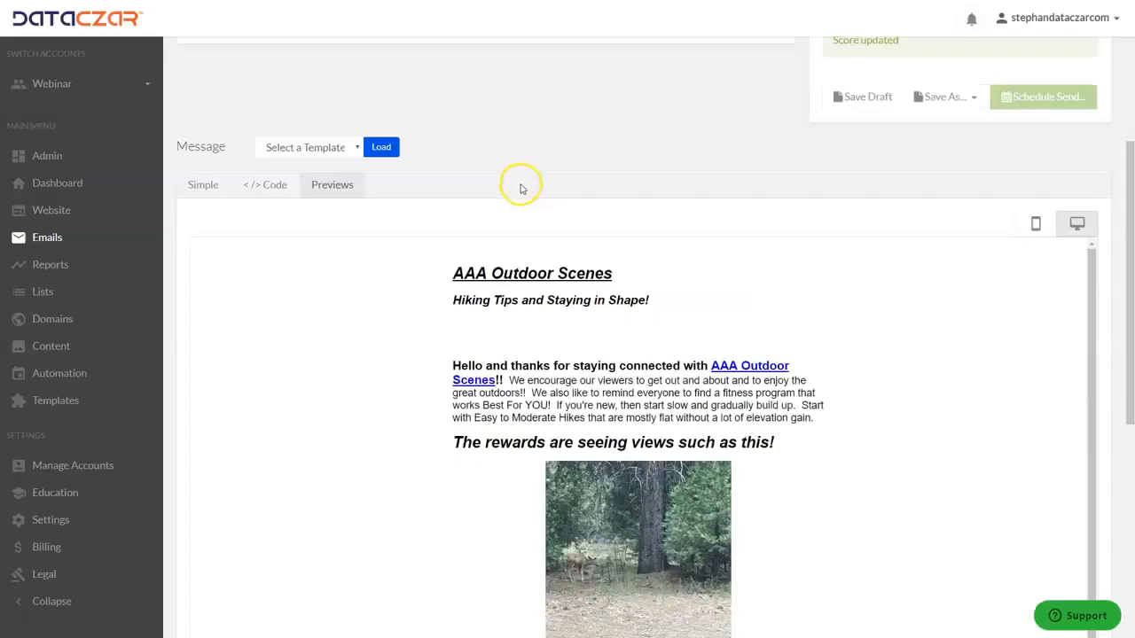
{"action": "left_click", "coordinate": [759, 371]}
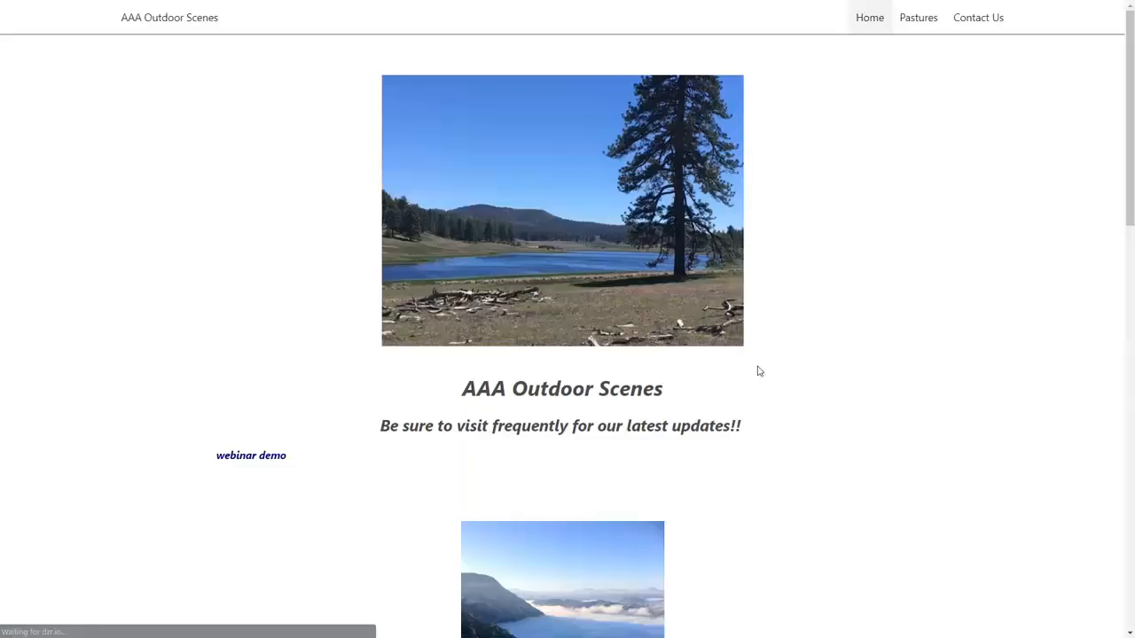
{"action": "scroll", "coordinate": [864, 357], "scroll_direction": "down", "scroll_amount": 6}
{"action": "scroll", "coordinate": [854, 359], "scroll_direction": "up", "scroll_amount": 4}
{"action": "scroll", "coordinate": [854, 359], "scroll_direction": "up", "scroll_amount": 2}
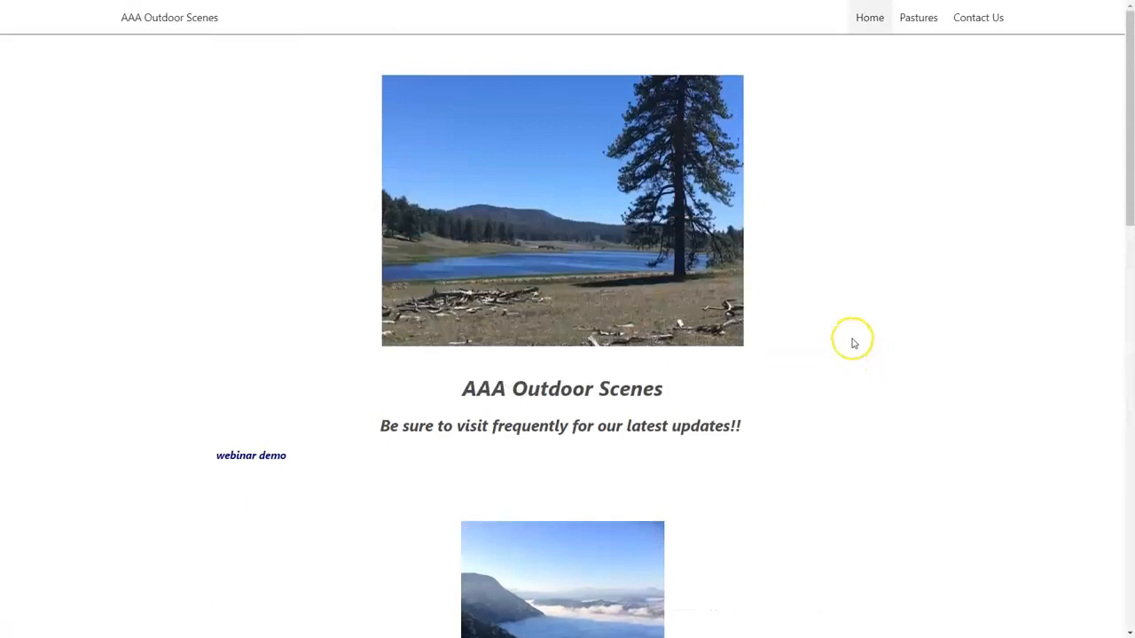
{"action": "key", "text": "ctrl+w"}
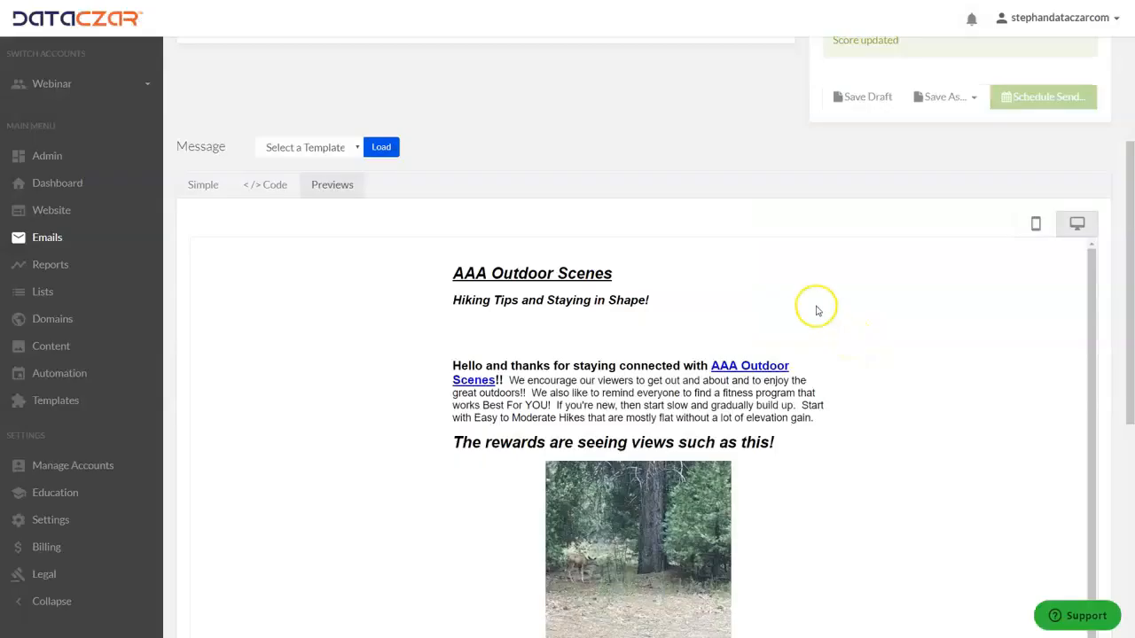
- Save the email blast as a draft and proceed to its schedule confirmation
{"action": "scroll", "coordinate": [816, 315], "scroll_direction": "up", "scroll_amount": 3}
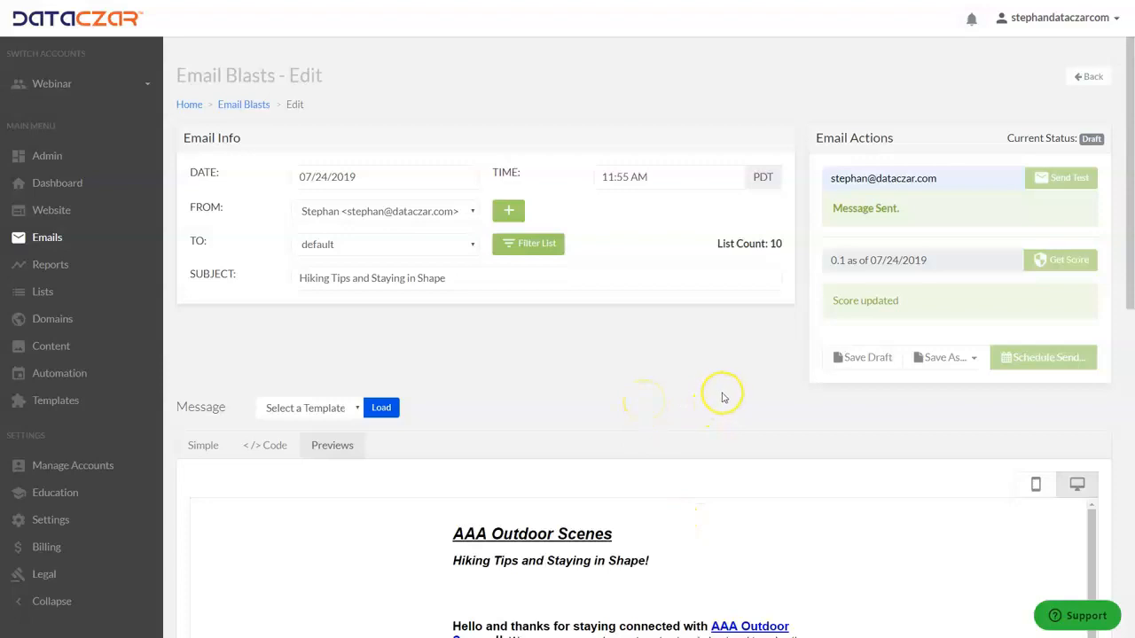
{"action": "left_click", "coordinate": [865, 363]}
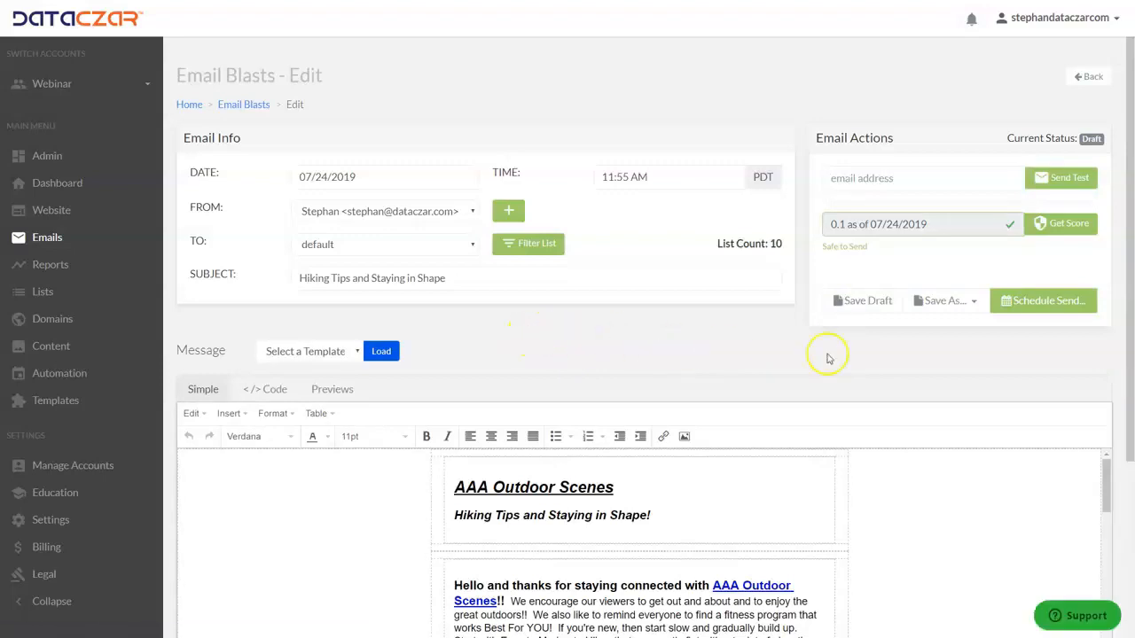
{"action": "left_click", "coordinate": [1042, 304]}
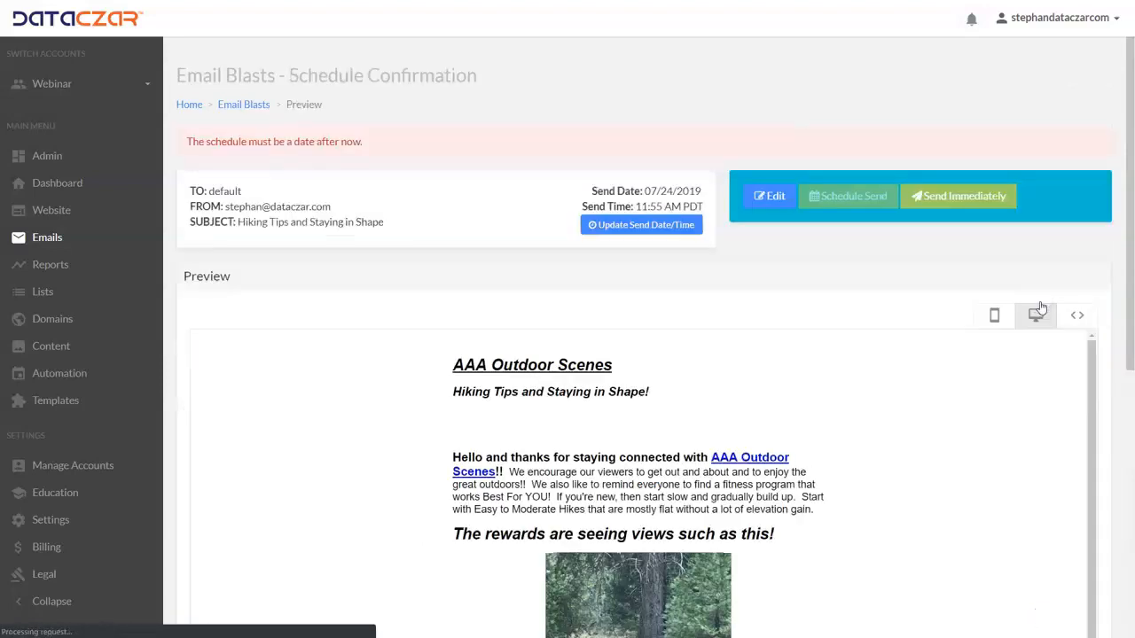
- Update the email blast's send date to 07/25/2019
{"action": "left_click", "coordinate": [650, 227]}
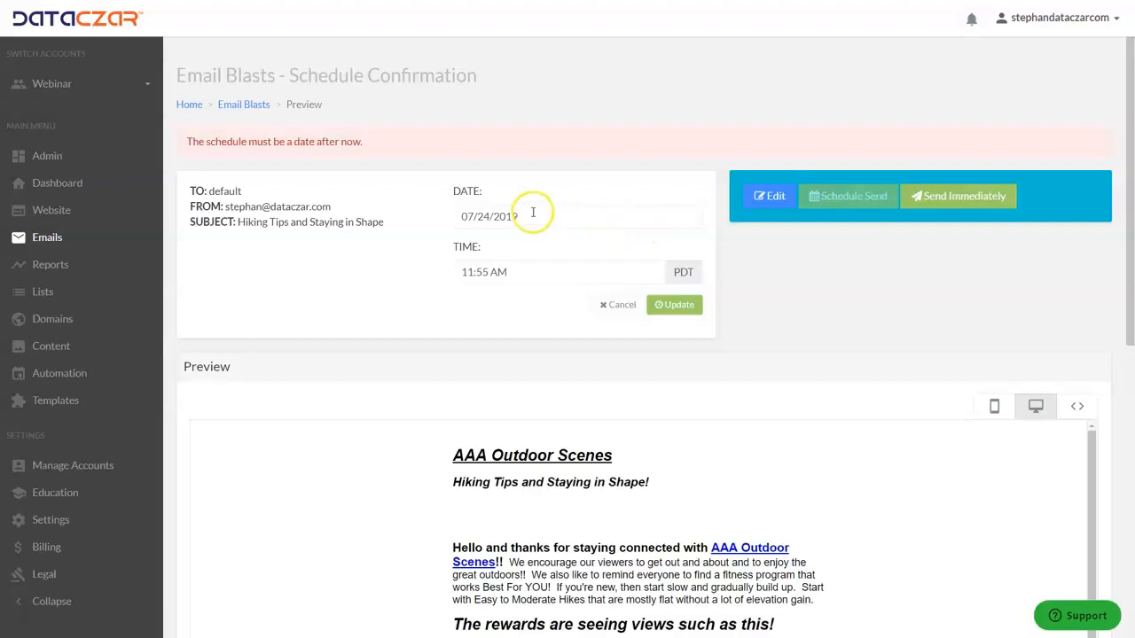
{"action": "left_click", "coordinate": [533, 213]}
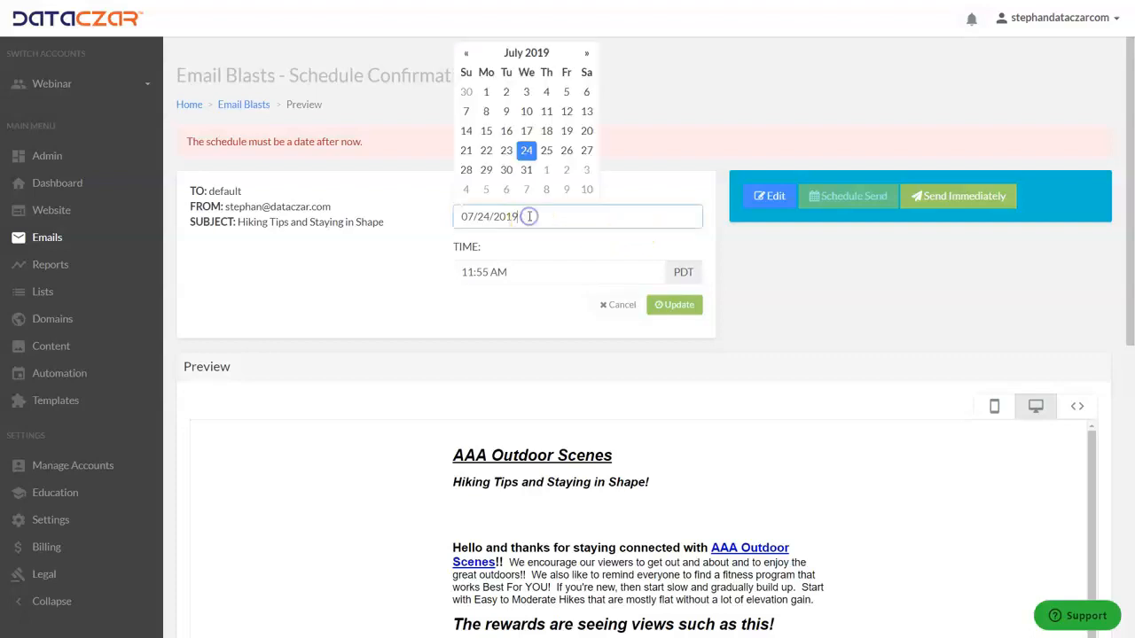
{"action": "left_click", "coordinate": [544, 158]}
{"action": "left_click", "coordinate": [670, 306]}
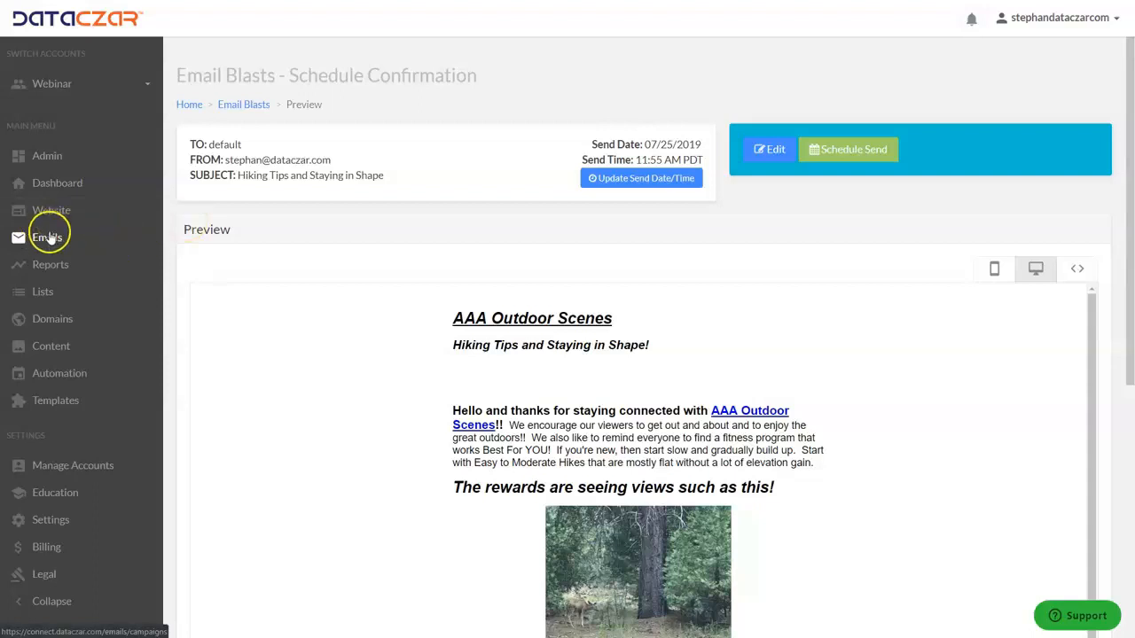
- Schedule the email blast for sending and go to the account dashboard
{"action": "left_click", "coordinate": [848, 149]}
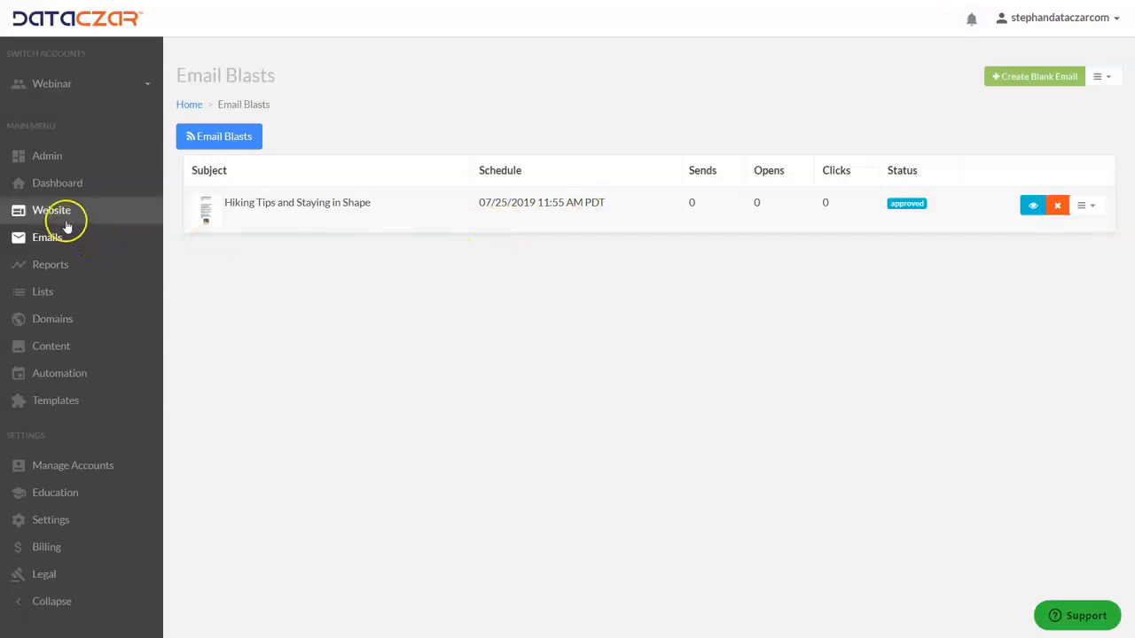
{"action": "left_click", "coordinate": [67, 188]}
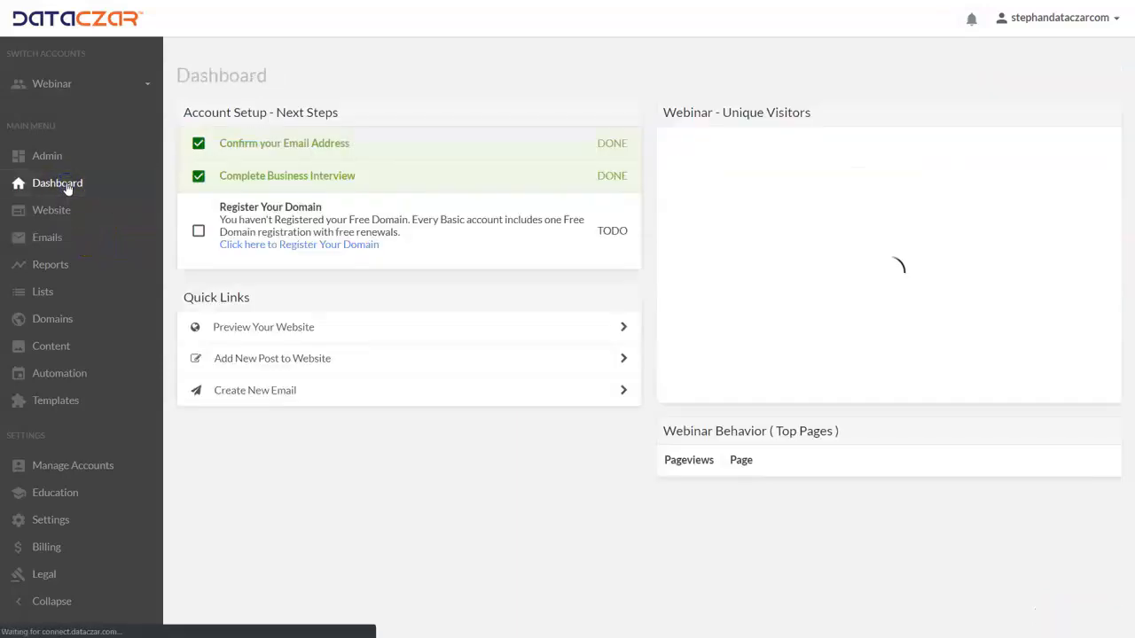